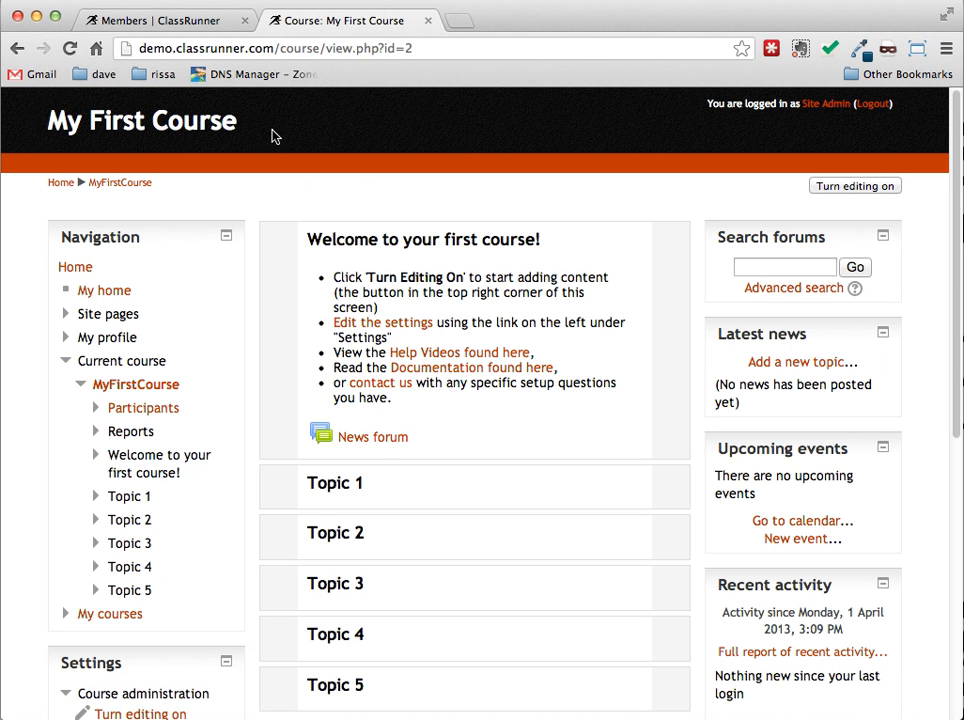
Step: Open the settings page for editing My First Course from the course administration options
{"action": "scroll", "coordinate": [253, 297], "scroll_direction": "down", "scroll_amount": 2}
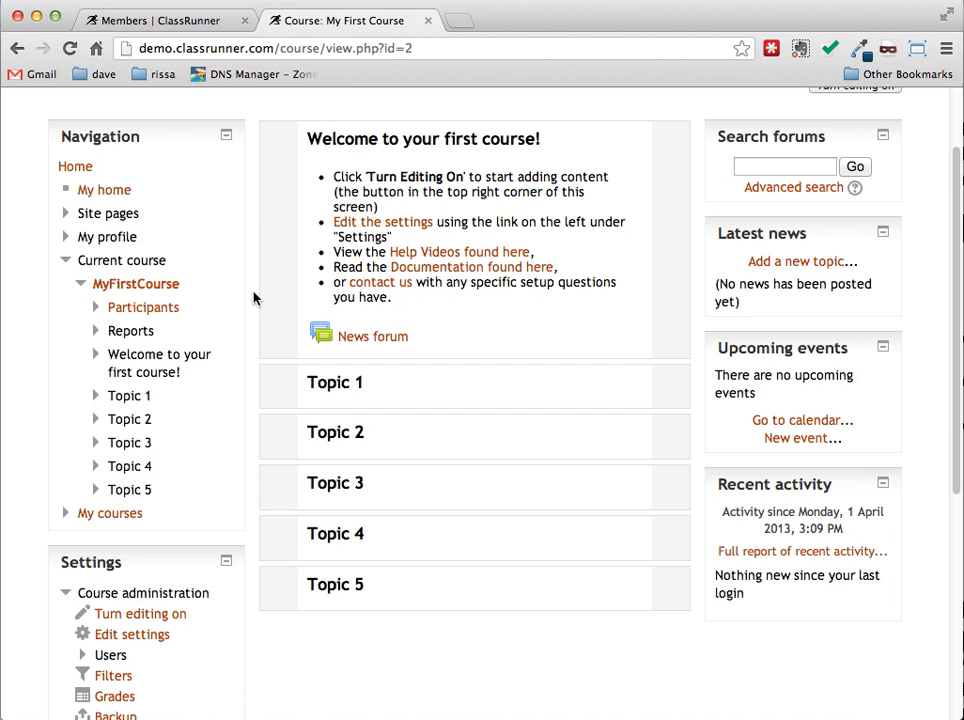
{"action": "scroll", "coordinate": [253, 297], "scroll_direction": "down", "scroll_amount": 3}
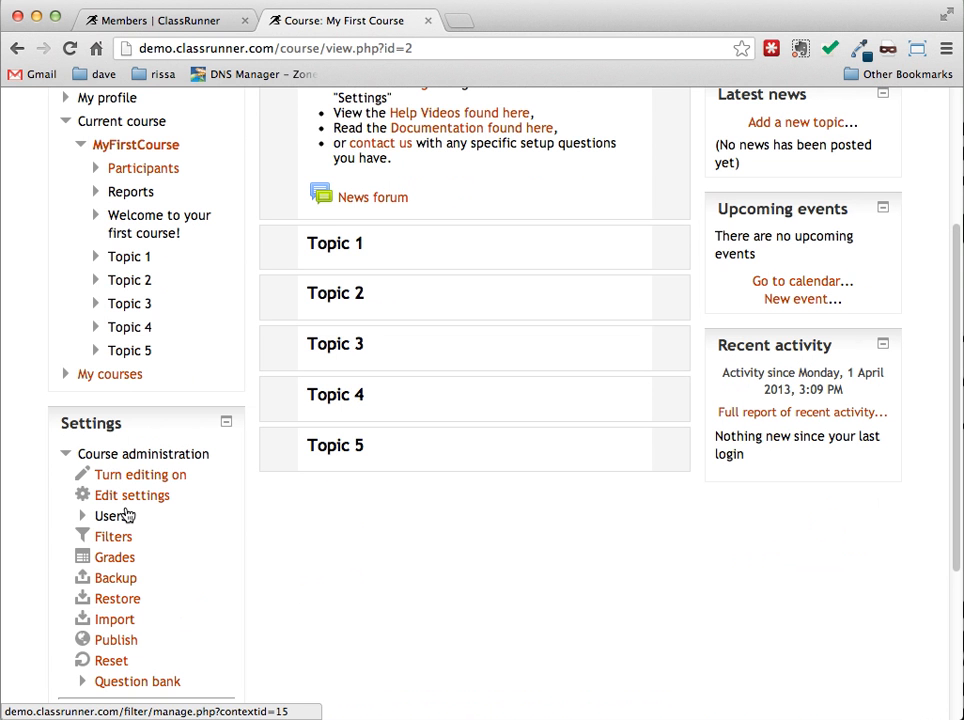
{"action": "left_click", "coordinate": [132, 503]}
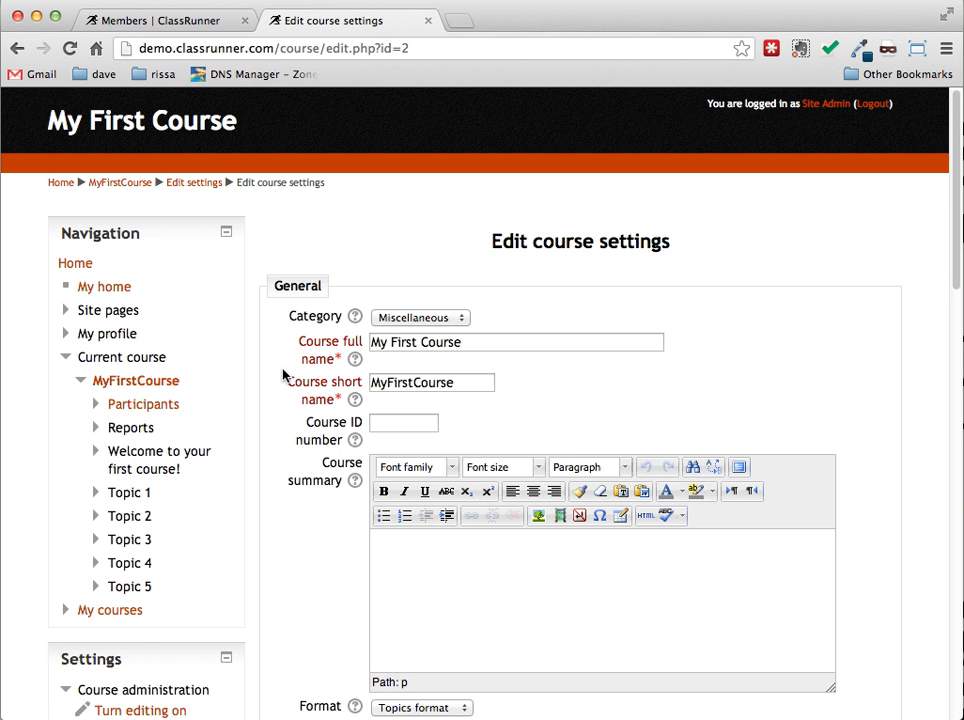
Step: Change the course full name to "Something New"
{"action": "scroll", "coordinate": [283, 375], "scroll_direction": "down", "scroll_amount": 1}
{"action": "scroll", "coordinate": [283, 375], "scroll_direction": "down", "scroll_amount": 2}
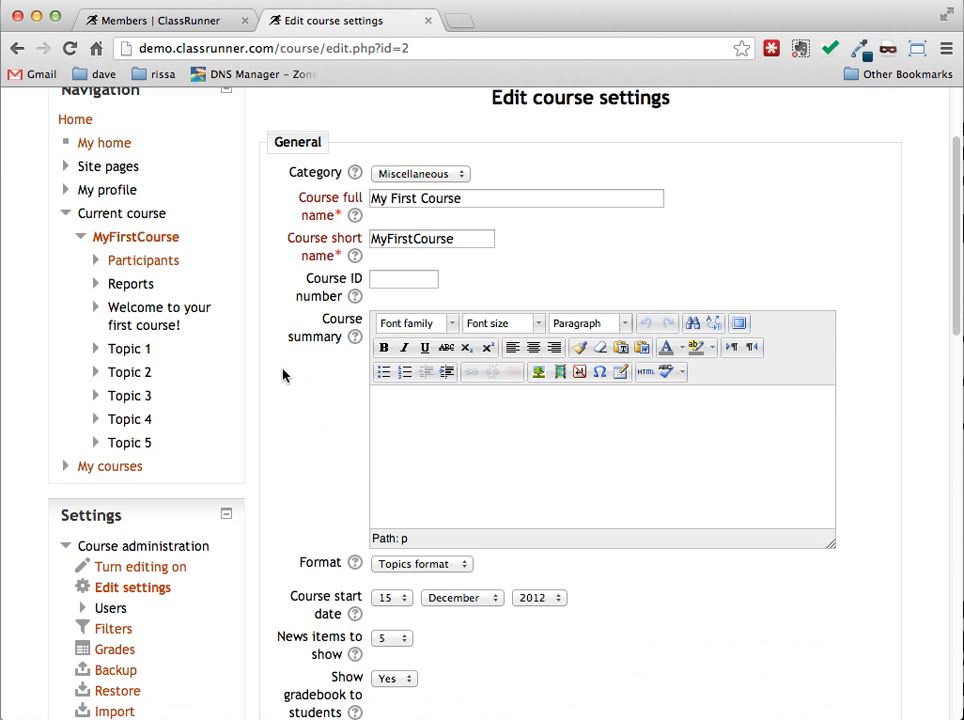
{"action": "scroll", "coordinate": [283, 375], "scroll_direction": "down", "scroll_amount": 15}
{"action": "scroll", "coordinate": [283, 375], "scroll_direction": "up", "scroll_amount": 15}
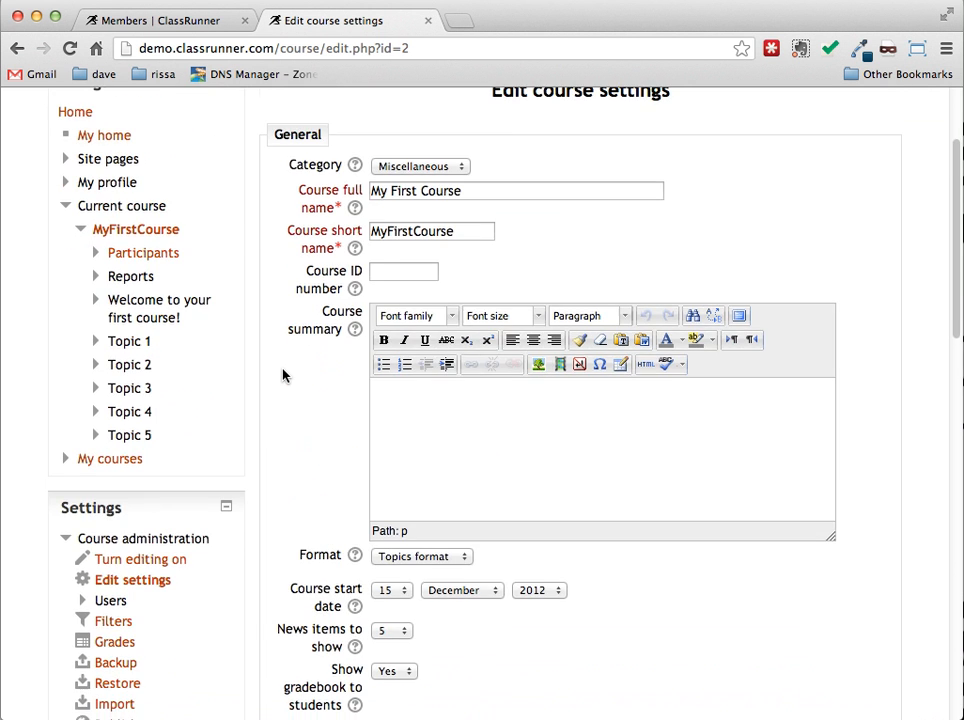
{"action": "scroll", "coordinate": [283, 375], "scroll_direction": "up", "scroll_amount": 2}
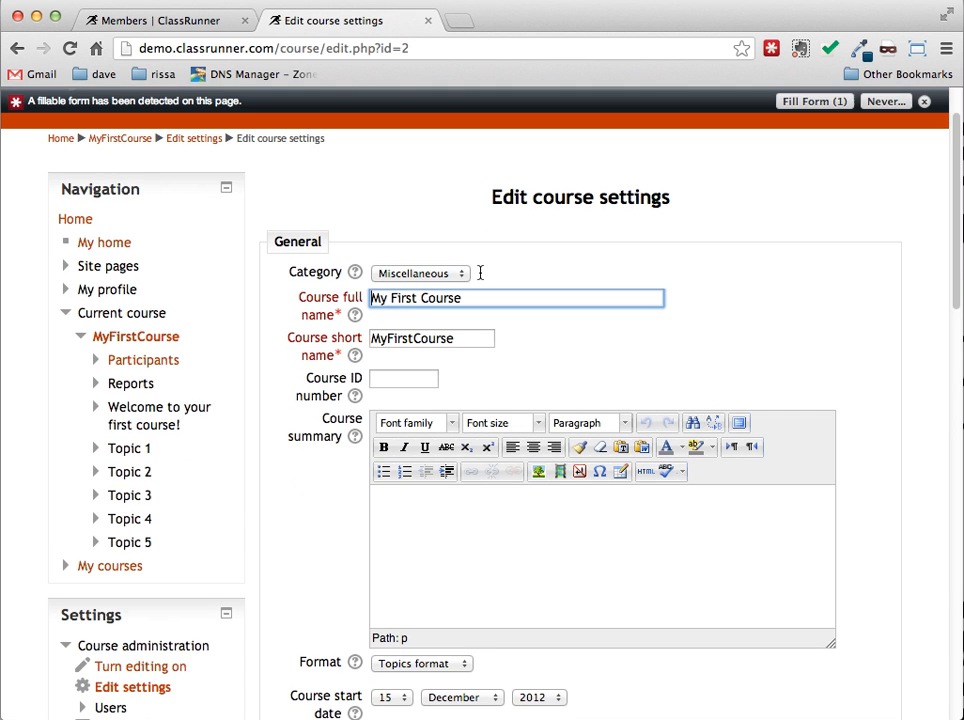
{"action": "triple_click", "coordinate": [500, 297]}
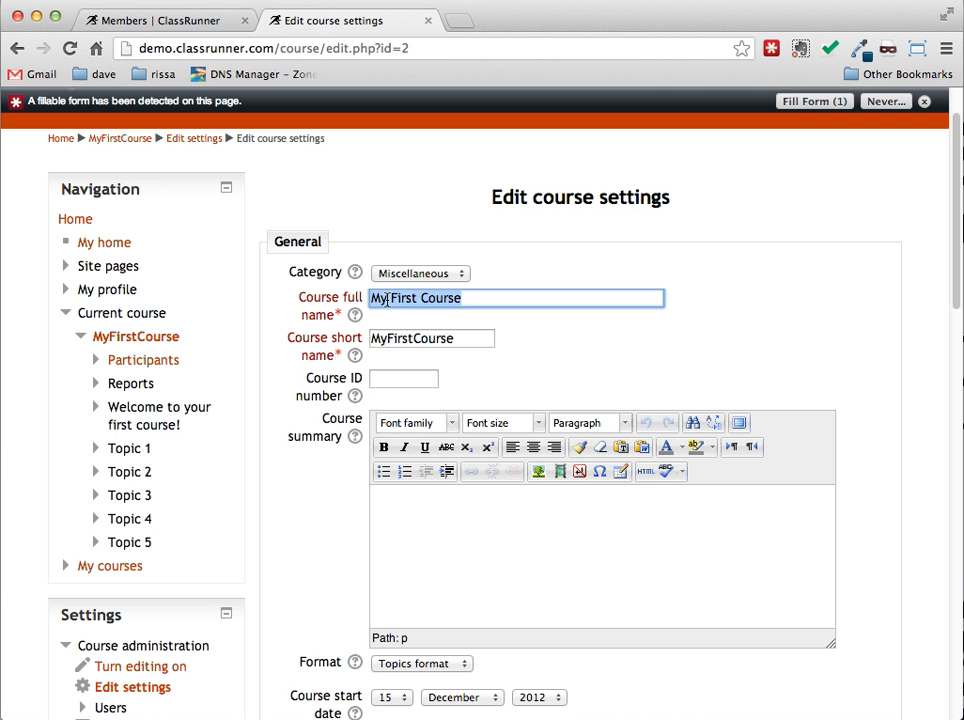
{"action": "type", "text": "Something New"}
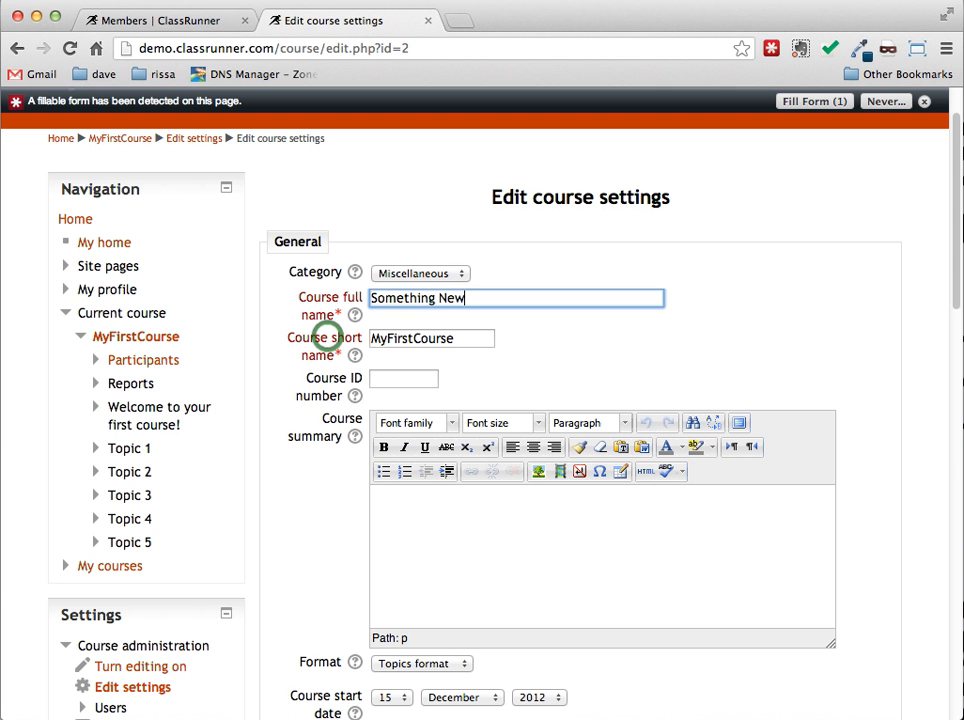
Step: Set the course short name to "Course101"
{"action": "left_click", "coordinate": [354, 355]}
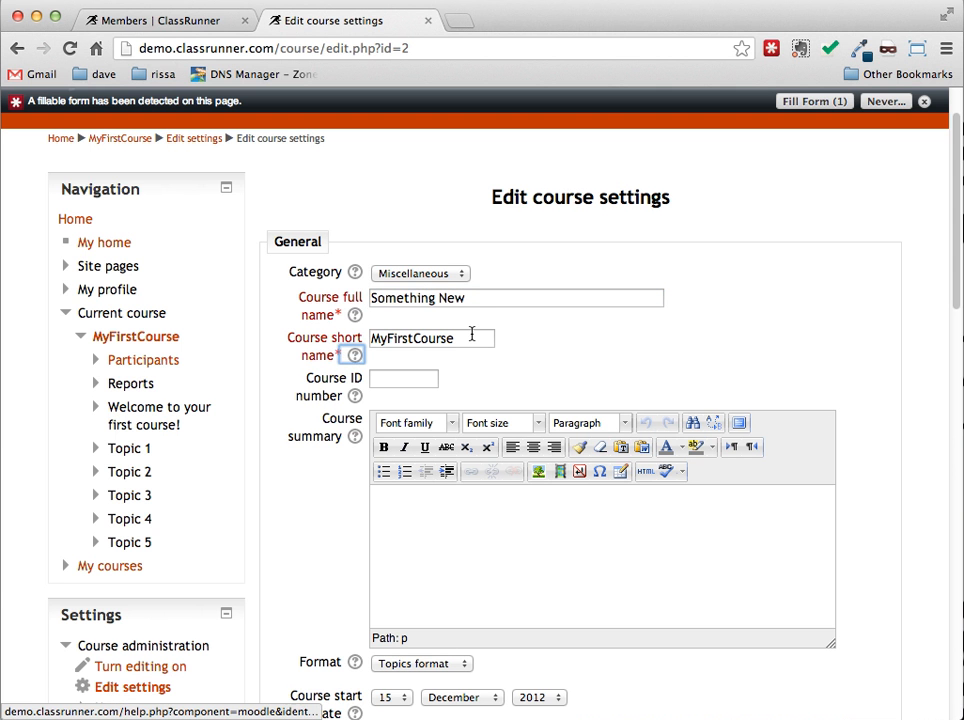
{"action": "left_click_drag", "start_coordinate": [472, 338], "coordinate": [328, 337]}
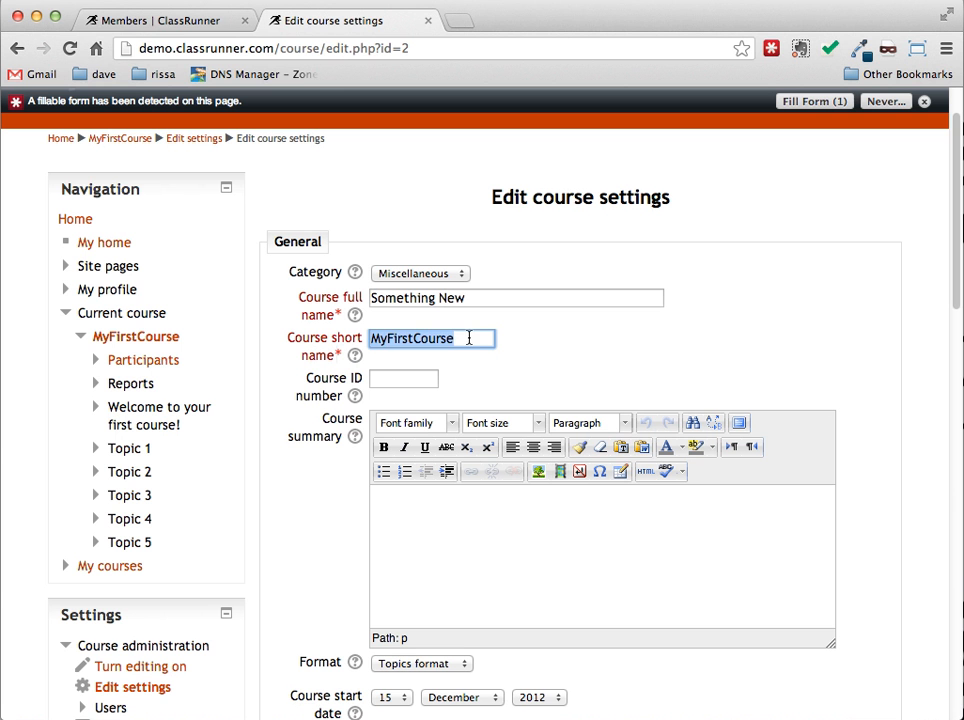
{"action": "type", "text": "Something"}
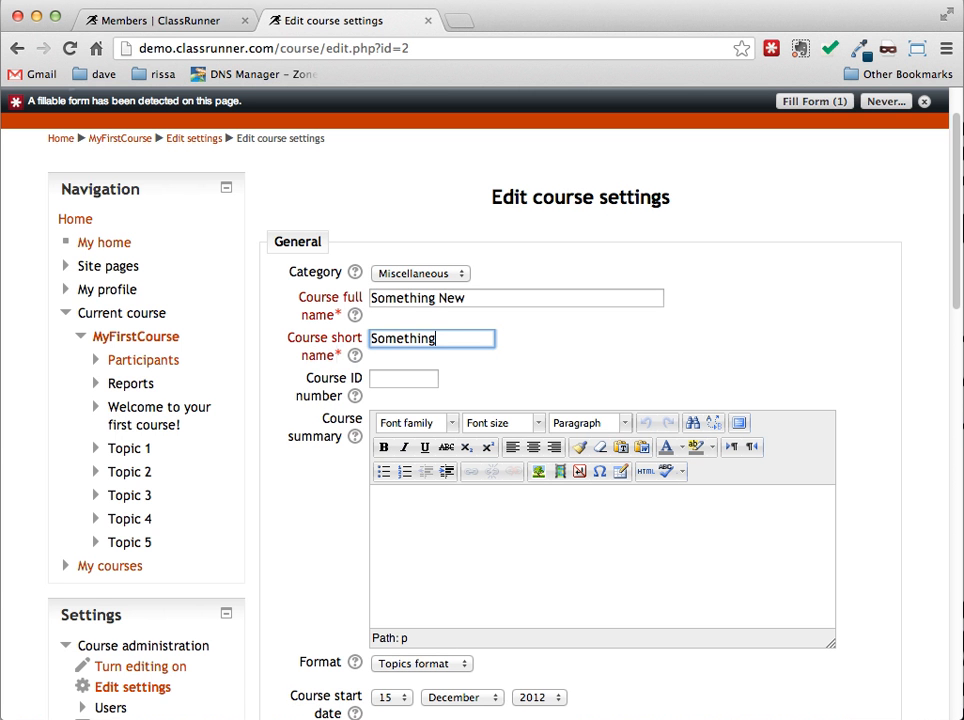
{"action": "type", "text": "new"}
{"action": "key", "text": "super+a"}
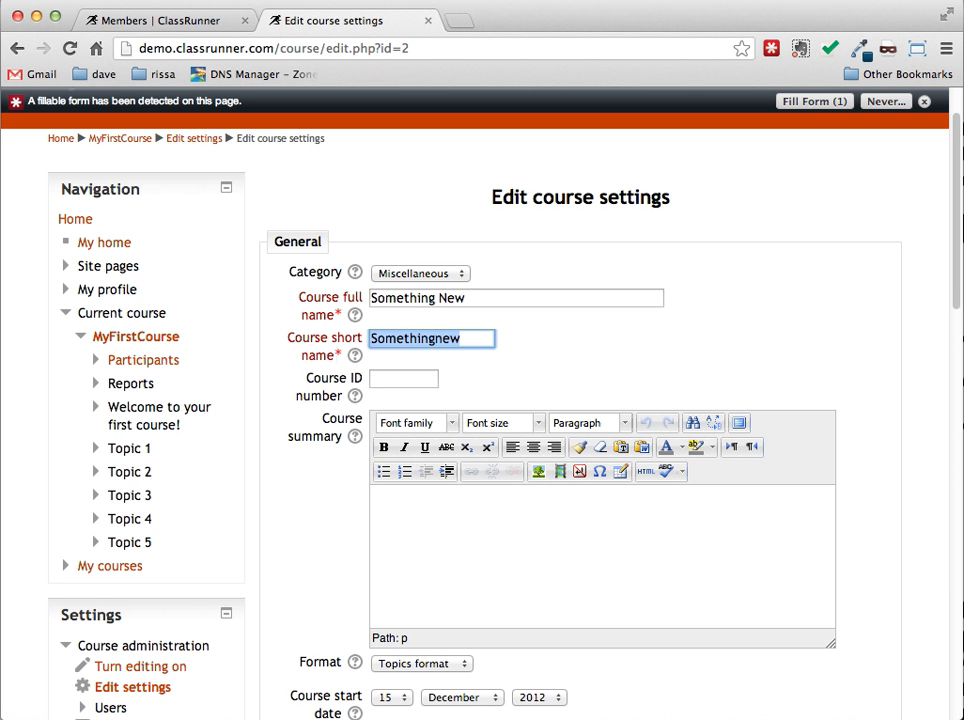
{"action": "type", "text": "Course"}
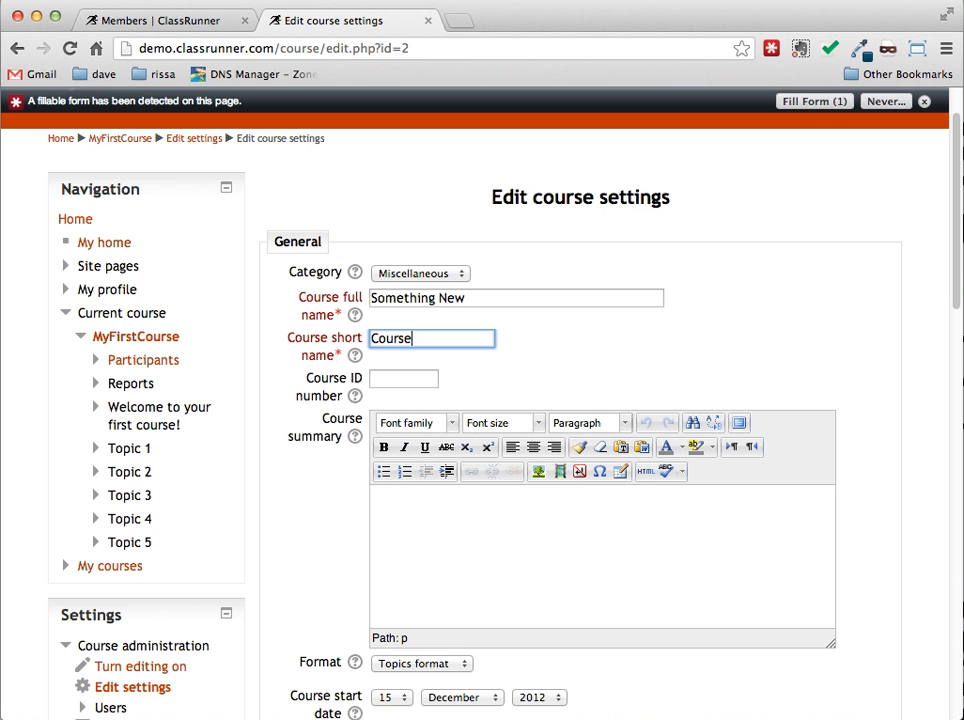
{"action": "type", "text": "101"}
Step: Examine the available course formats with their help text, and the choices for the number of weeks/topics
{"action": "scroll", "coordinate": [354, 386], "scroll_direction": "down", "scroll_amount": 3}
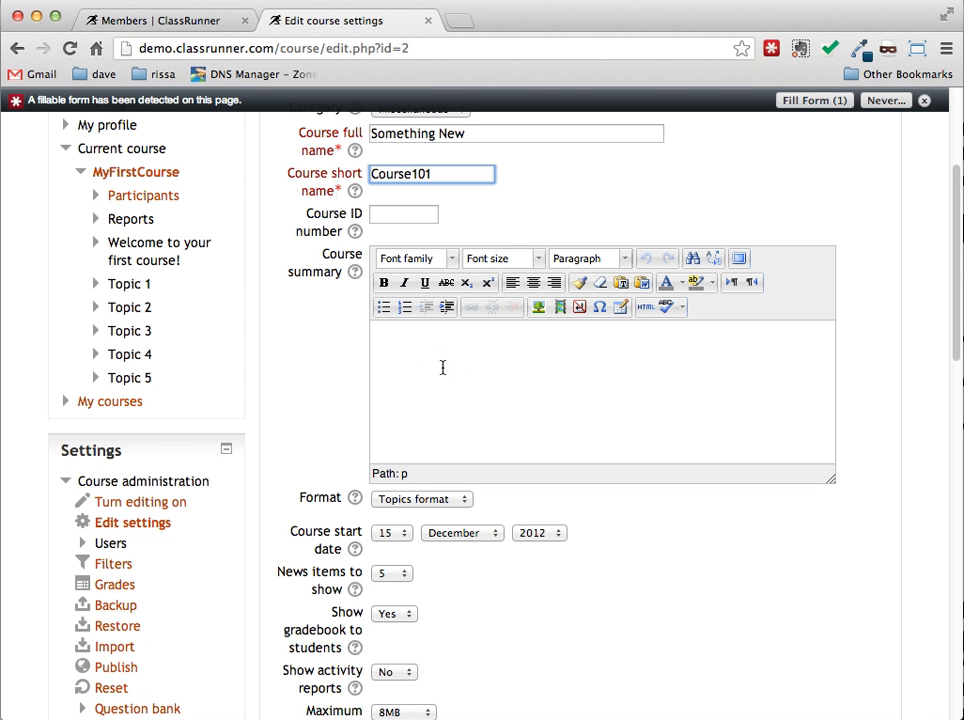
{"action": "left_click", "coordinate": [443, 368]}
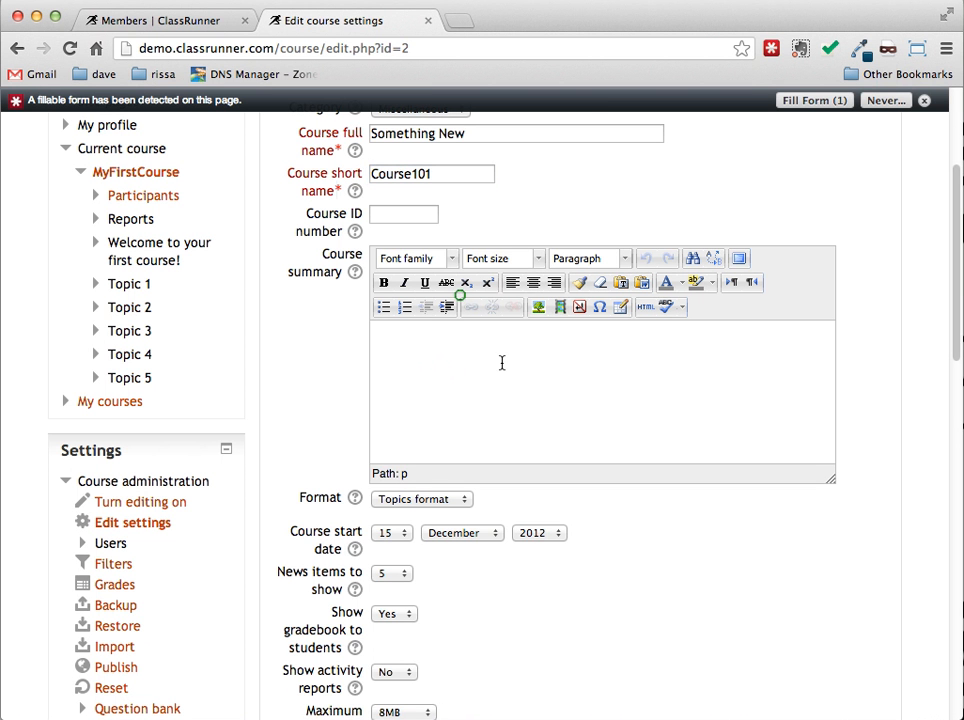
{"action": "scroll", "coordinate": [502, 363], "scroll_direction": "down", "scroll_amount": 3}
{"action": "scroll", "coordinate": [490, 340], "scroll_direction": "down", "scroll_amount": 3}
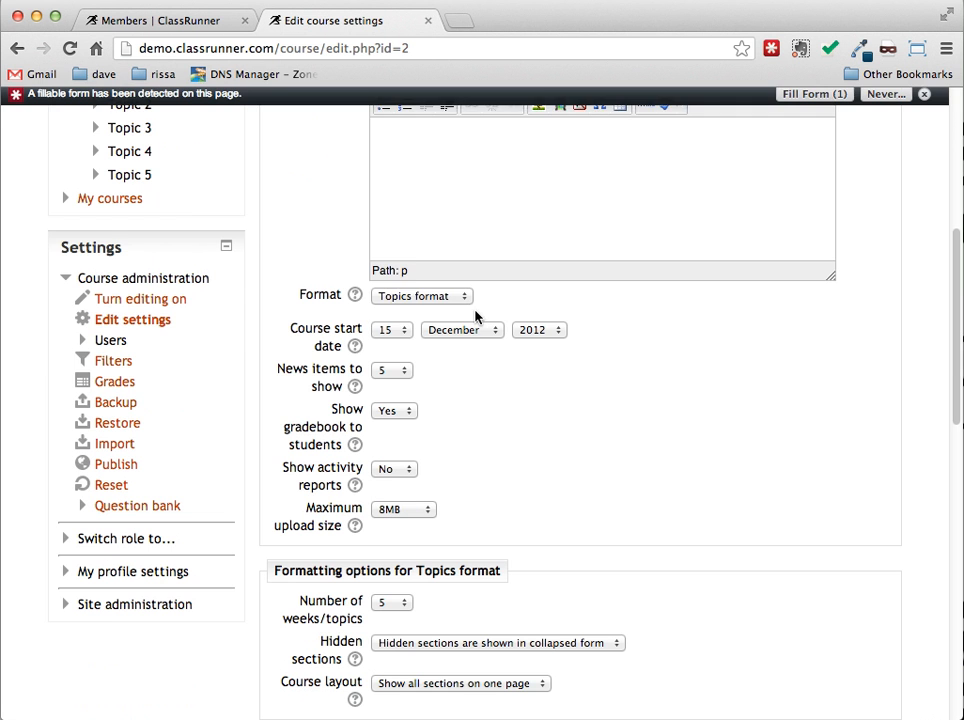
{"action": "left_click", "coordinate": [462, 297]}
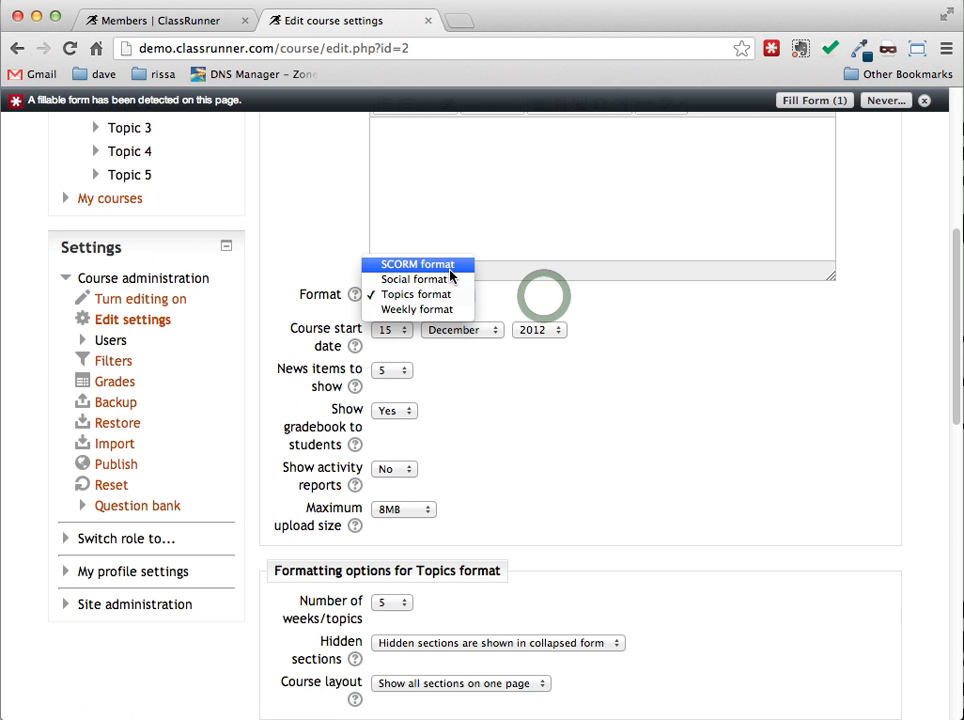
{"action": "left_click", "coordinate": [545, 301]}
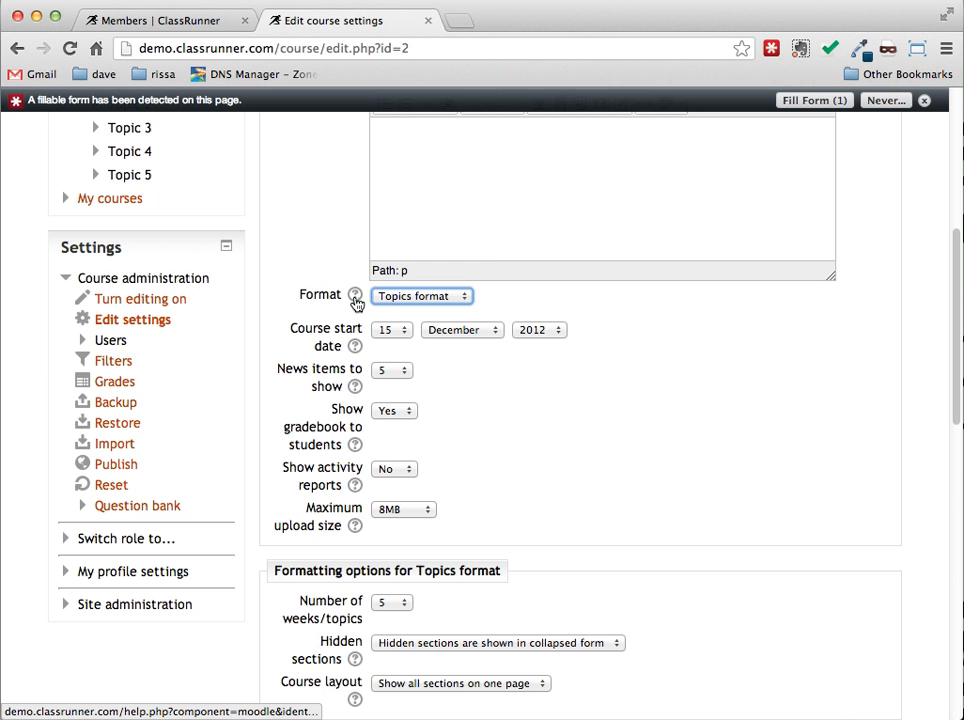
{"action": "left_click", "coordinate": [355, 297]}
{"action": "left_click", "coordinate": [356, 299]}
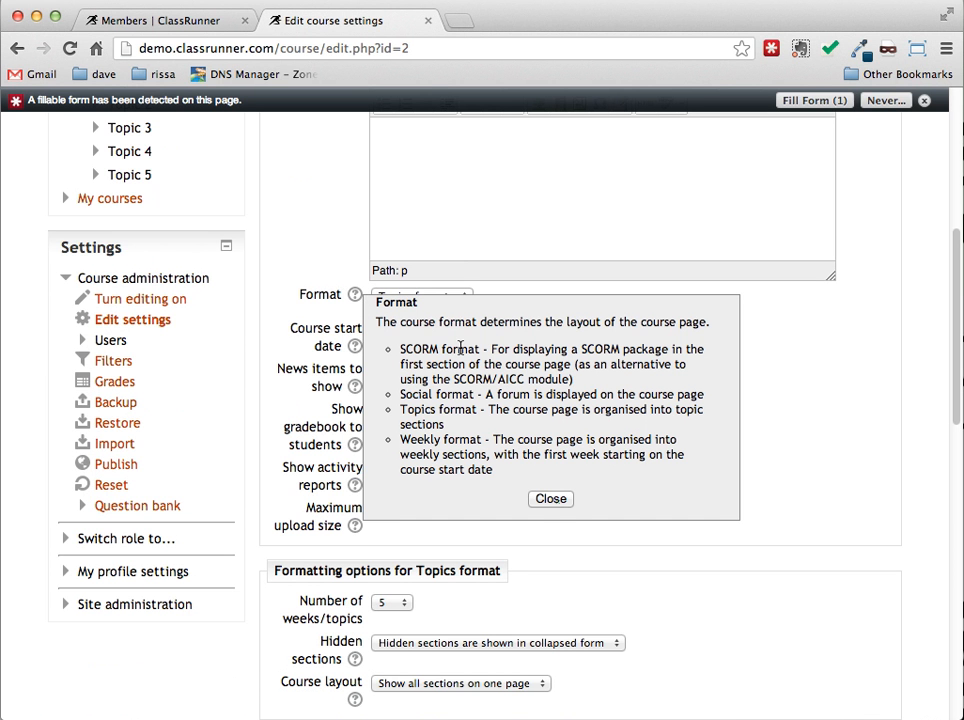
{"action": "left_click", "coordinate": [556, 502]}
{"action": "left_click", "coordinate": [553, 499]}
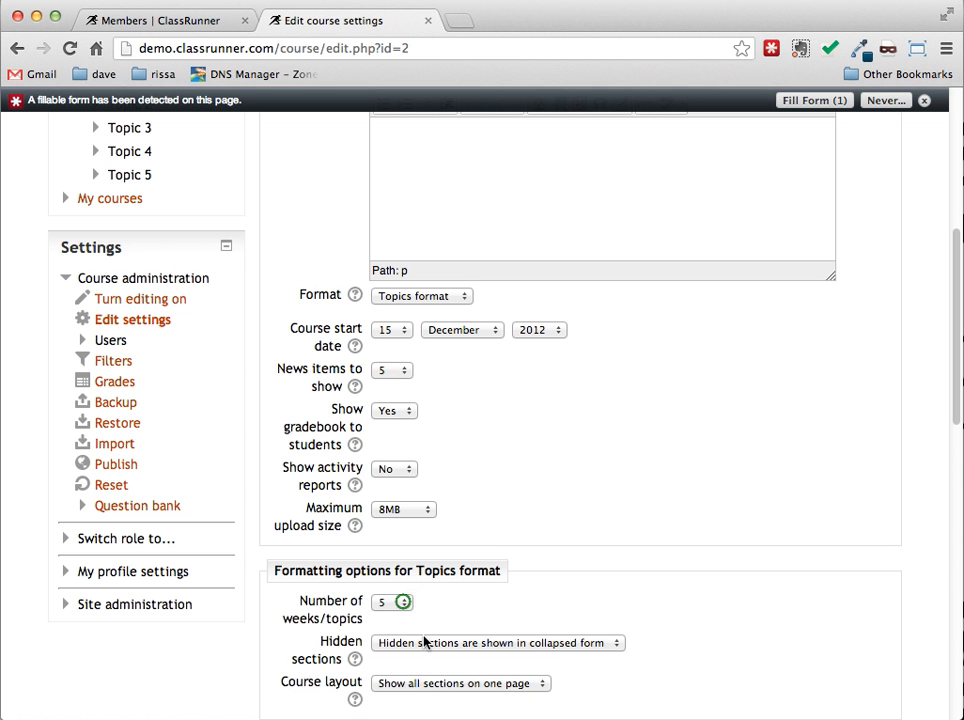
{"action": "left_click", "coordinate": [402, 603]}
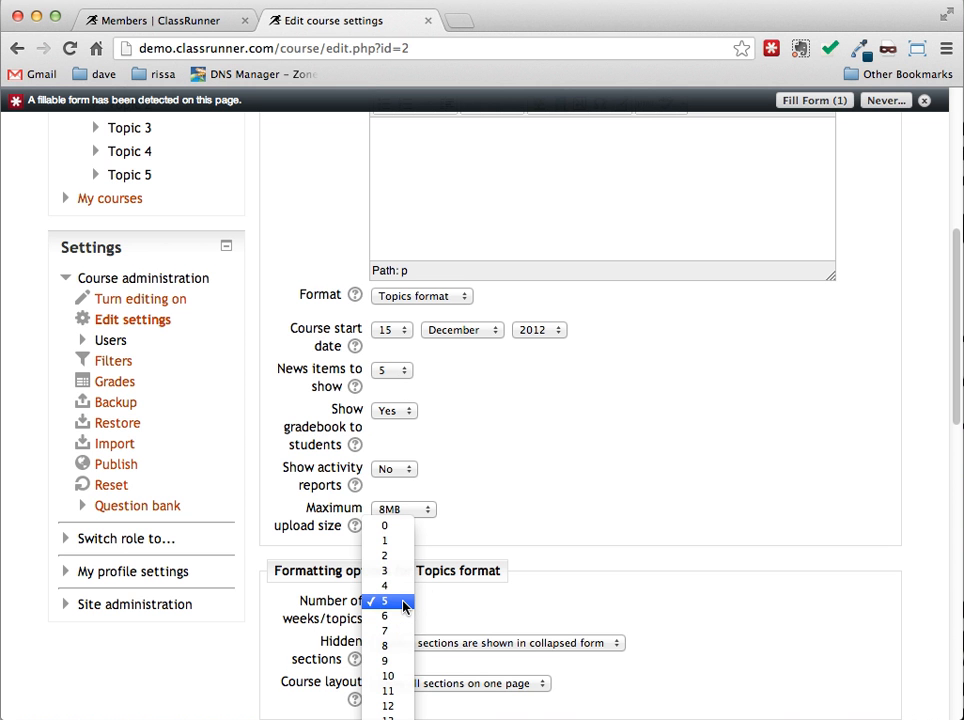
{"action": "left_click", "coordinate": [403, 604]}
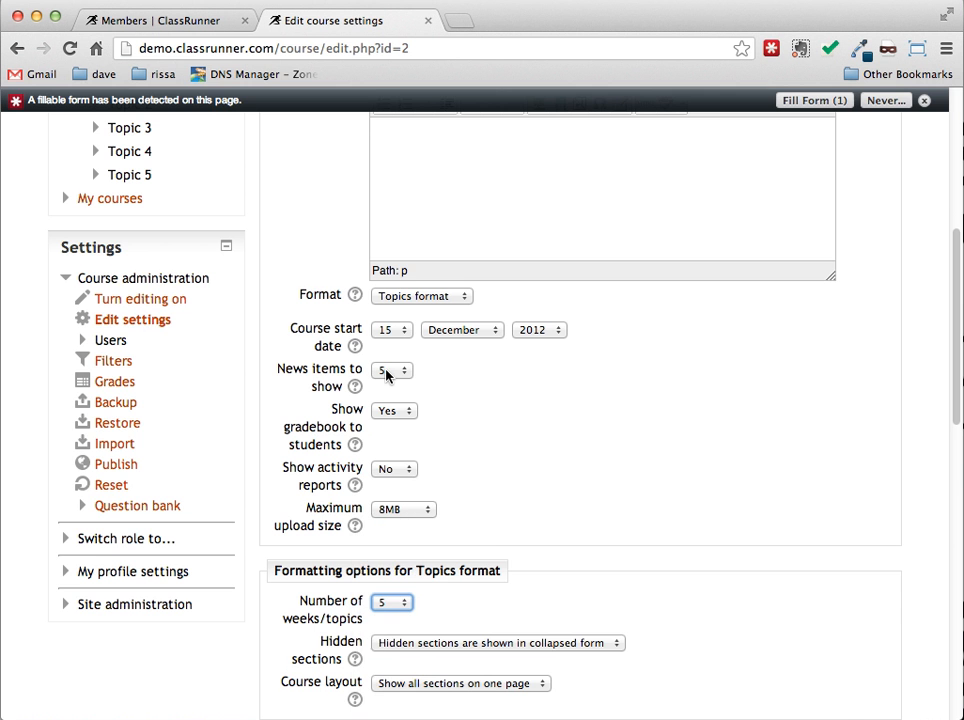
Step: Set Allow guest access to Yes and place the cursor in the guest password field
{"action": "scroll", "coordinate": [374, 362], "scroll_direction": "down", "scroll_amount": 3}
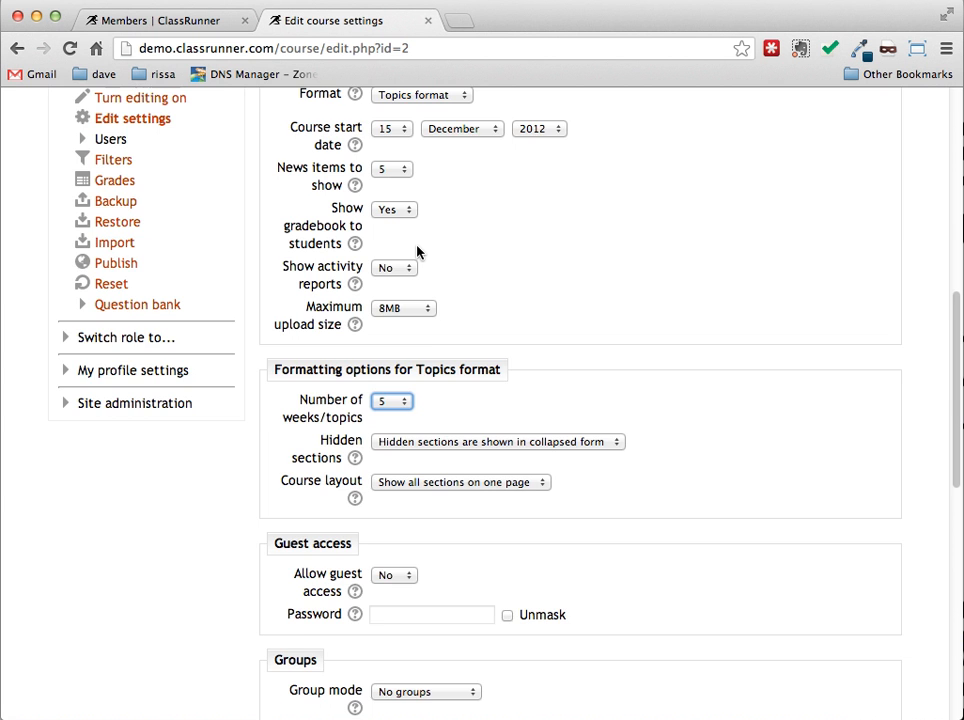
{"action": "scroll", "coordinate": [418, 252], "scroll_direction": "down", "scroll_amount": 5}
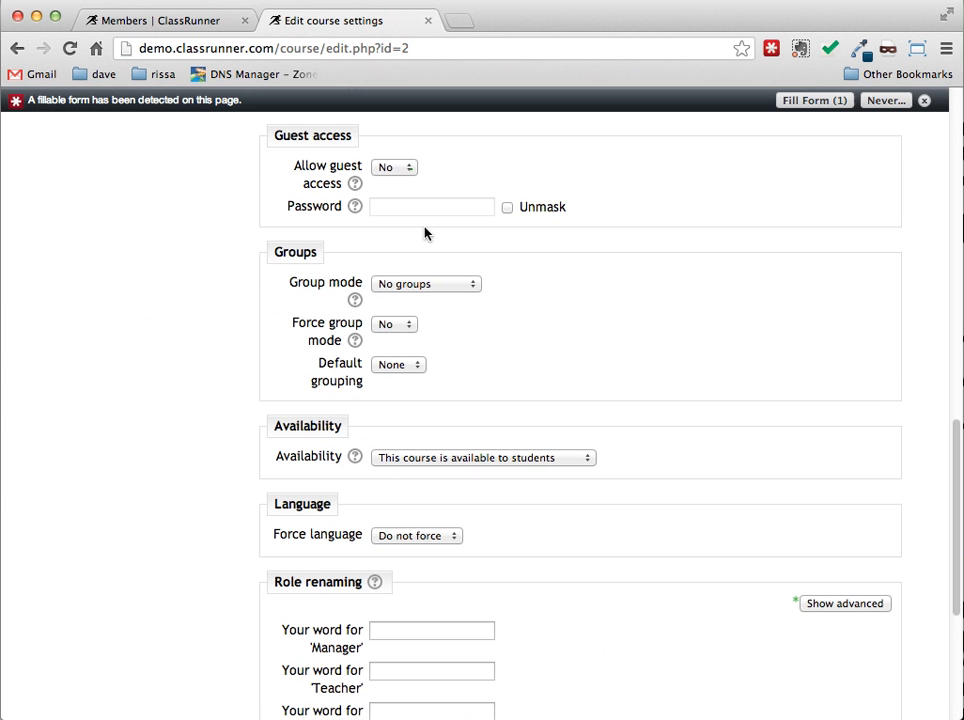
{"action": "left_click", "coordinate": [411, 169]}
{"action": "left_click", "coordinate": [411, 169]}
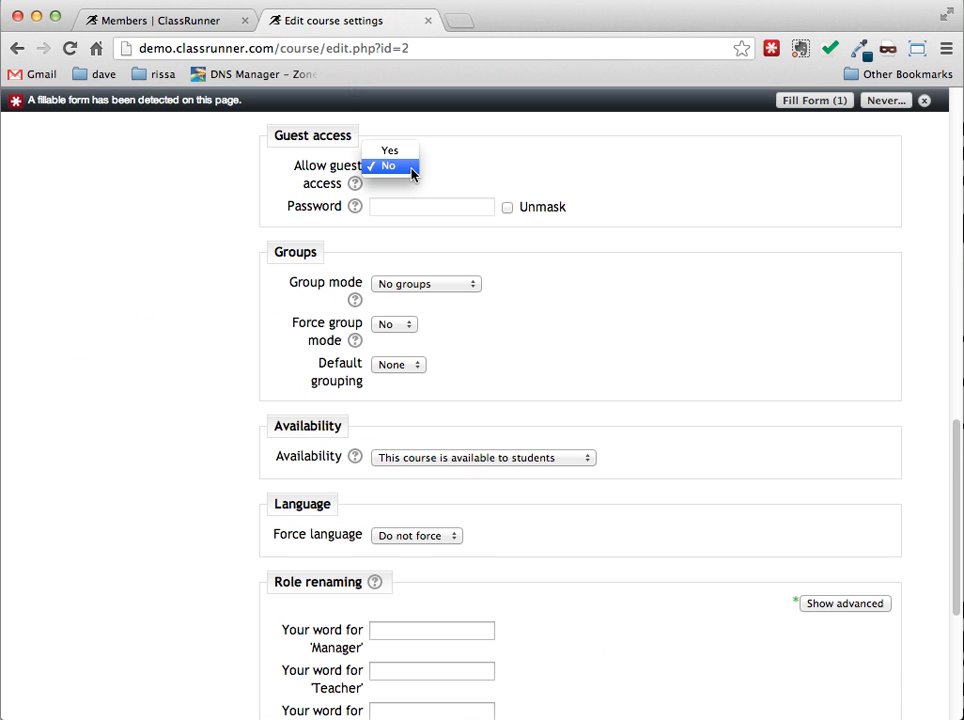
{"action": "left_click", "coordinate": [411, 170]}
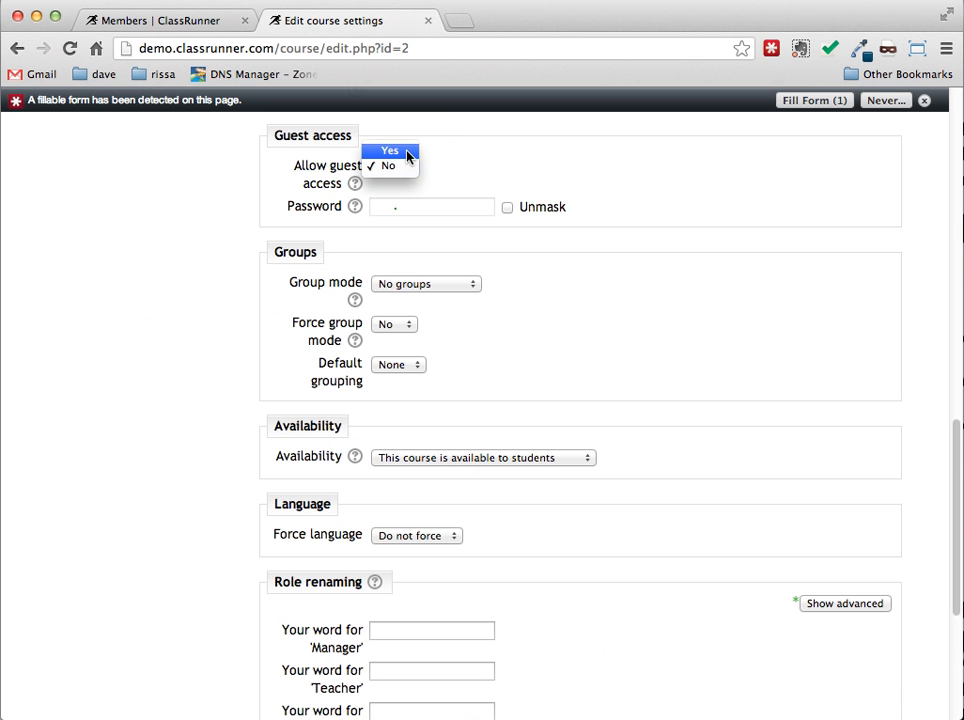
{"action": "left_click", "coordinate": [408, 155]}
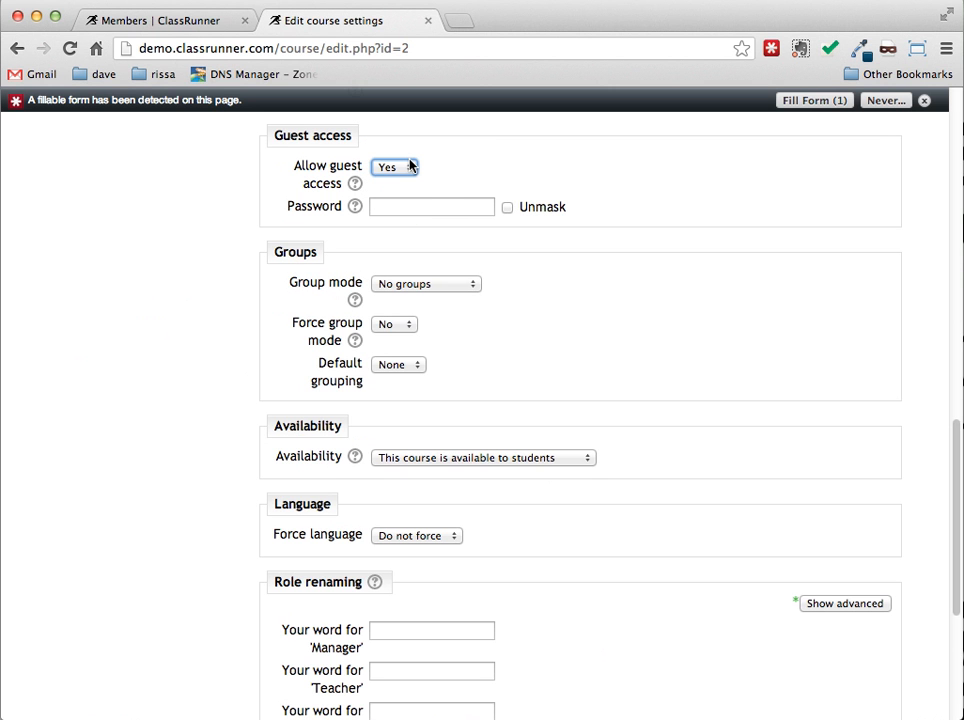
{"action": "left_click", "coordinate": [396, 208]}
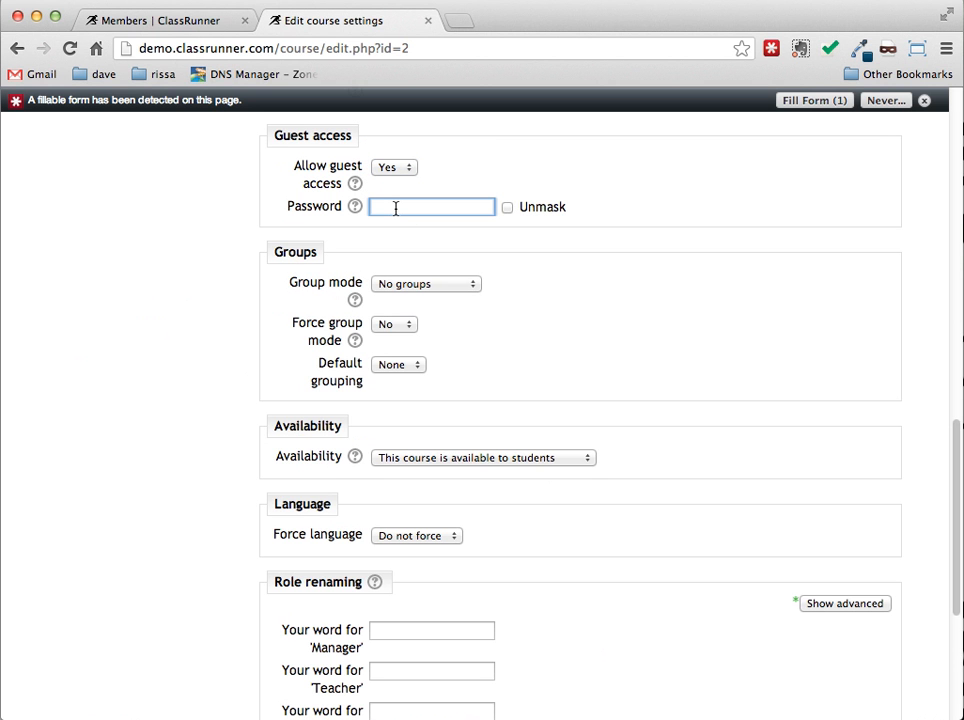
Step: Set Allow guest access back to No
{"action": "left_click", "coordinate": [405, 176]}
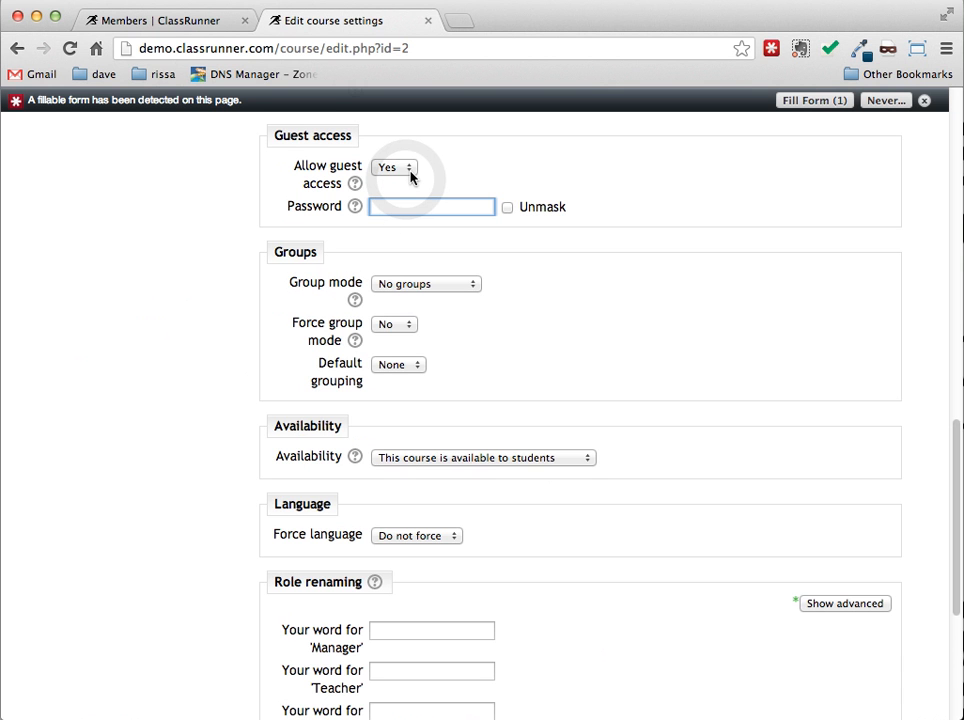
{"action": "left_click", "coordinate": [410, 176]}
{"action": "left_click", "coordinate": [409, 181]}
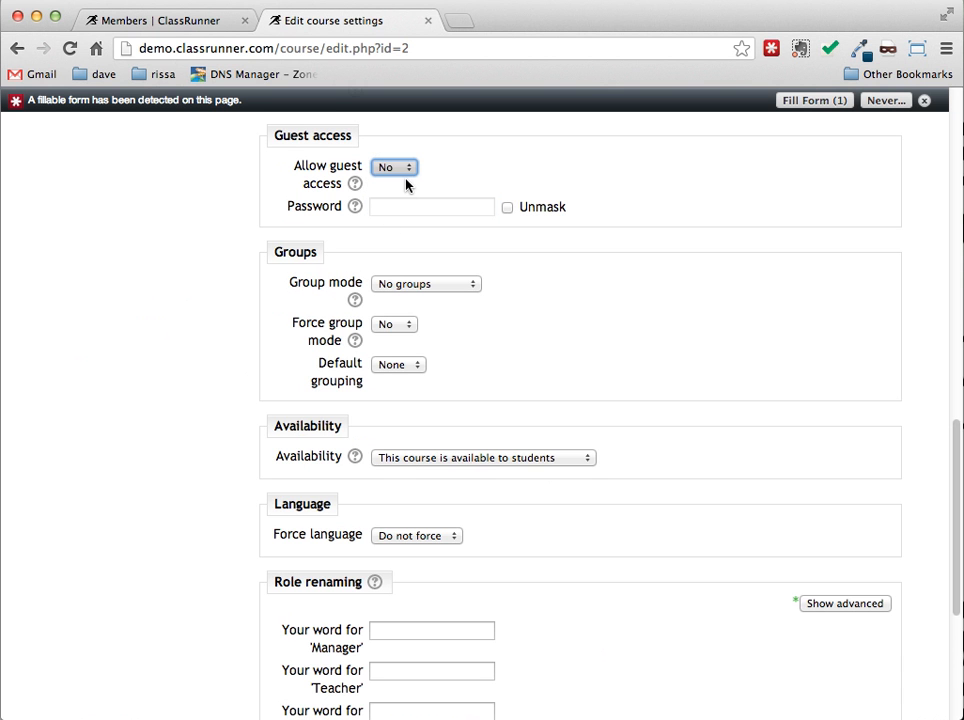
Step: Set the course availability to "This course is not available to students"
{"action": "left_click", "coordinate": [462, 459]}
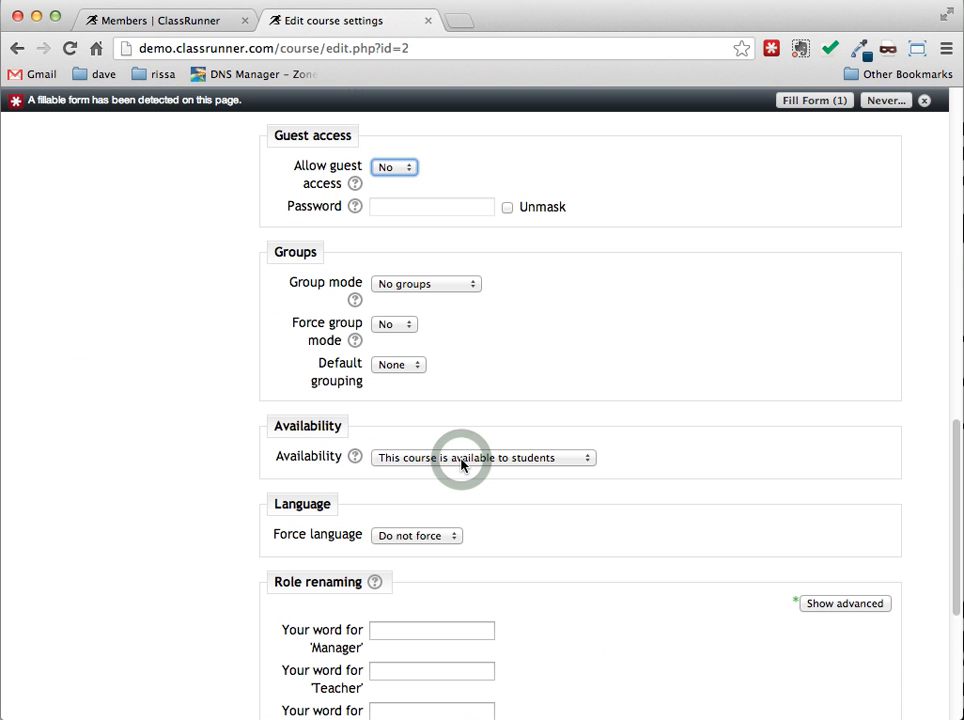
{"action": "left_click", "coordinate": [462, 462]}
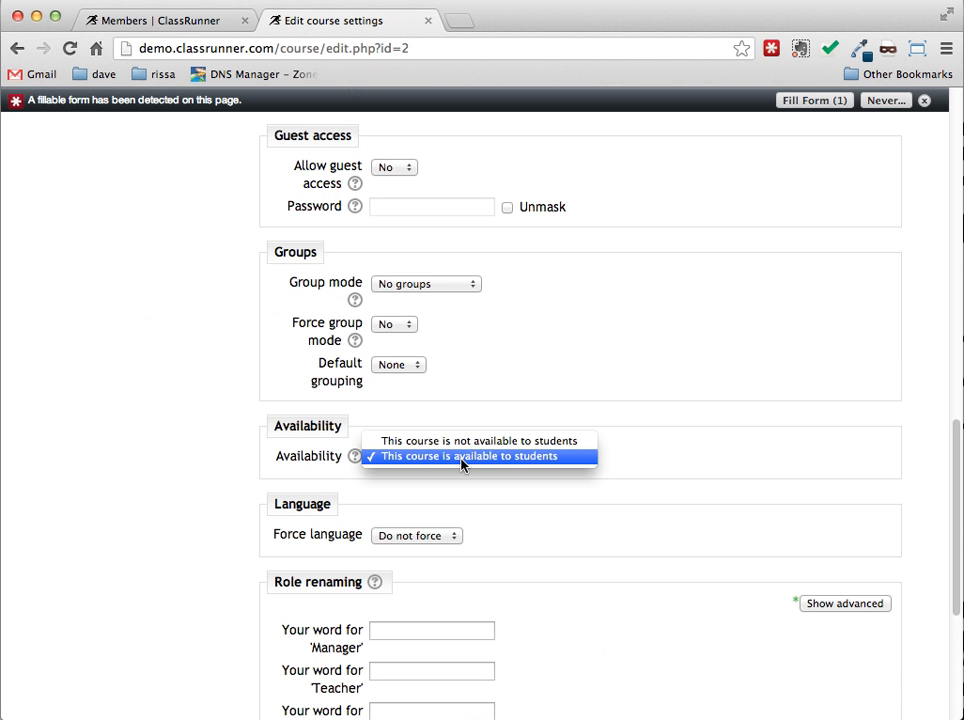
{"action": "left_click", "coordinate": [462, 458]}
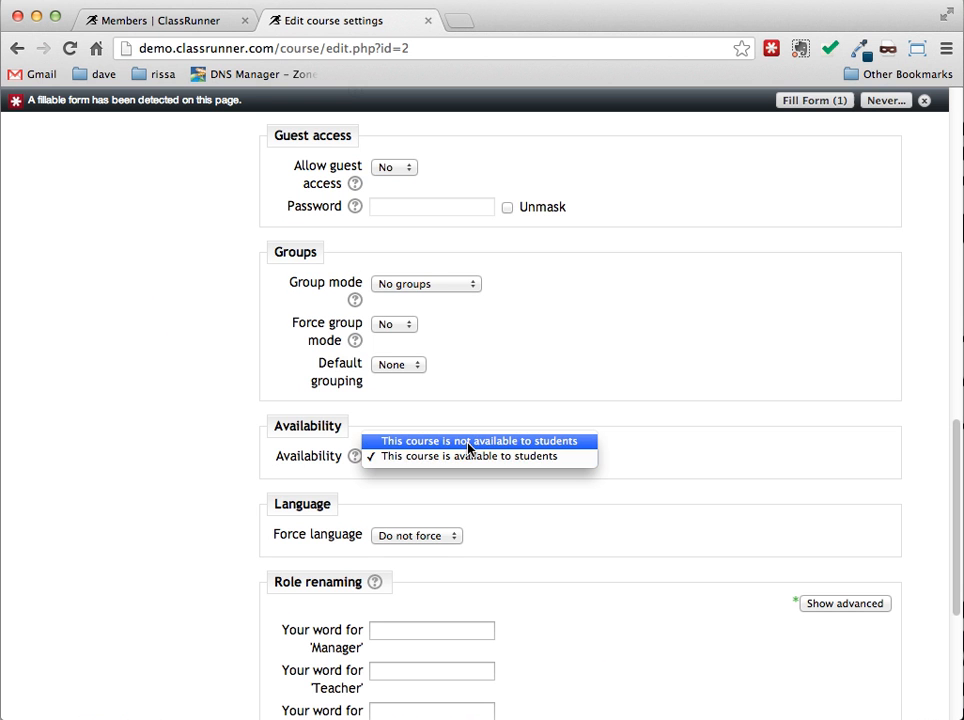
{"action": "left_click", "coordinate": [468, 446]}
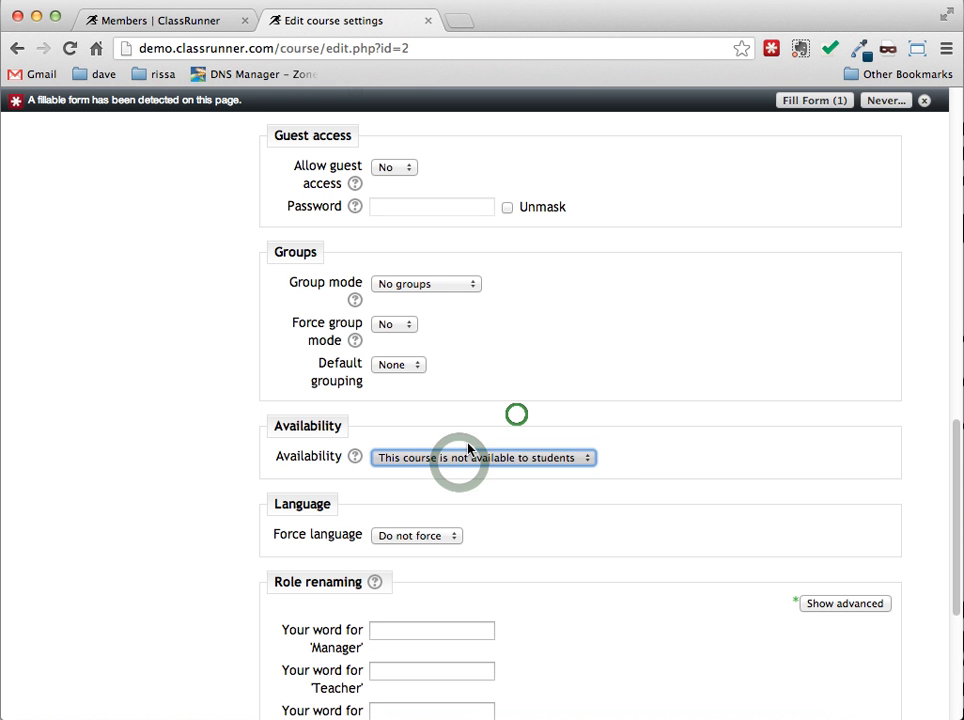
Step: Set the course availability to "This course is available to students" and save the course settings
{"action": "left_click", "coordinate": [462, 462]}
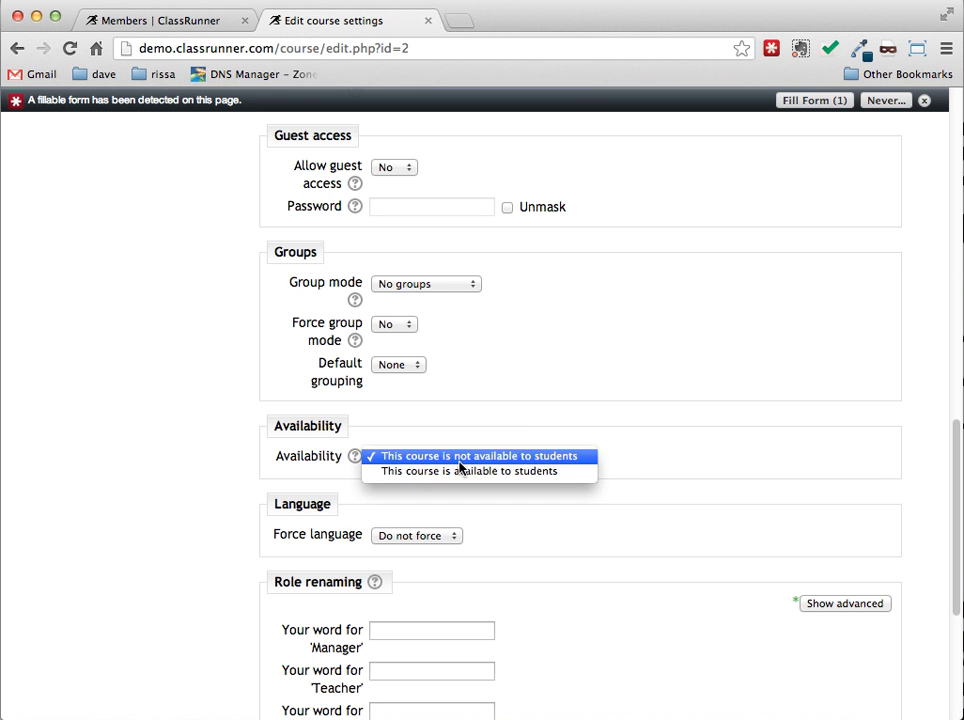
{"action": "left_click", "coordinate": [462, 470]}
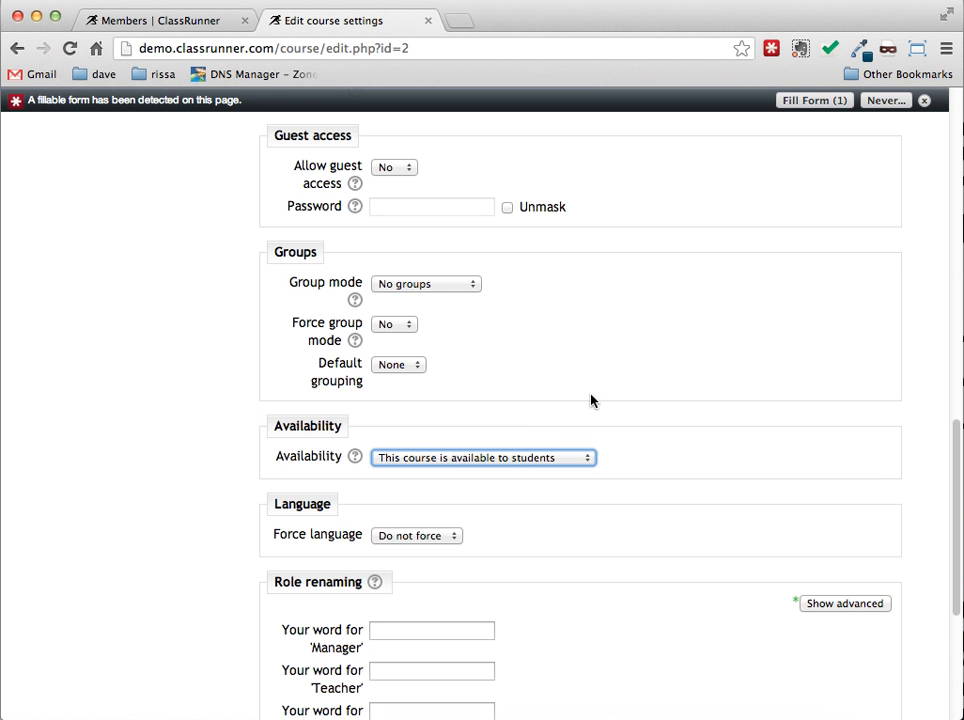
{"action": "scroll", "coordinate": [590, 400], "scroll_direction": "down", "scroll_amount": 3}
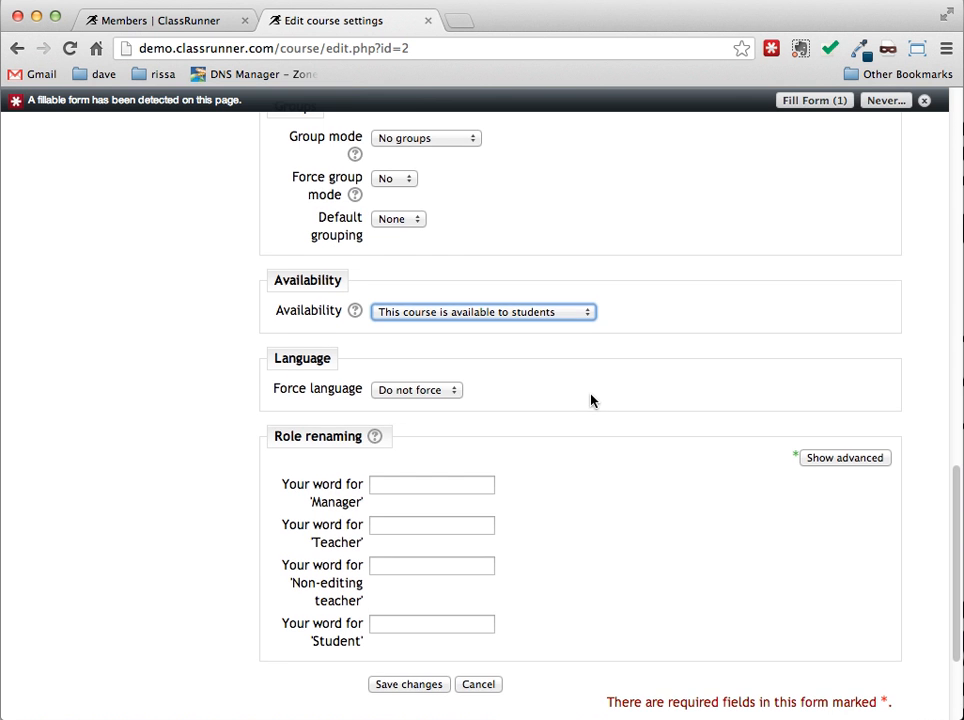
{"action": "scroll", "coordinate": [590, 400], "scroll_direction": "up", "scroll_amount": 2}
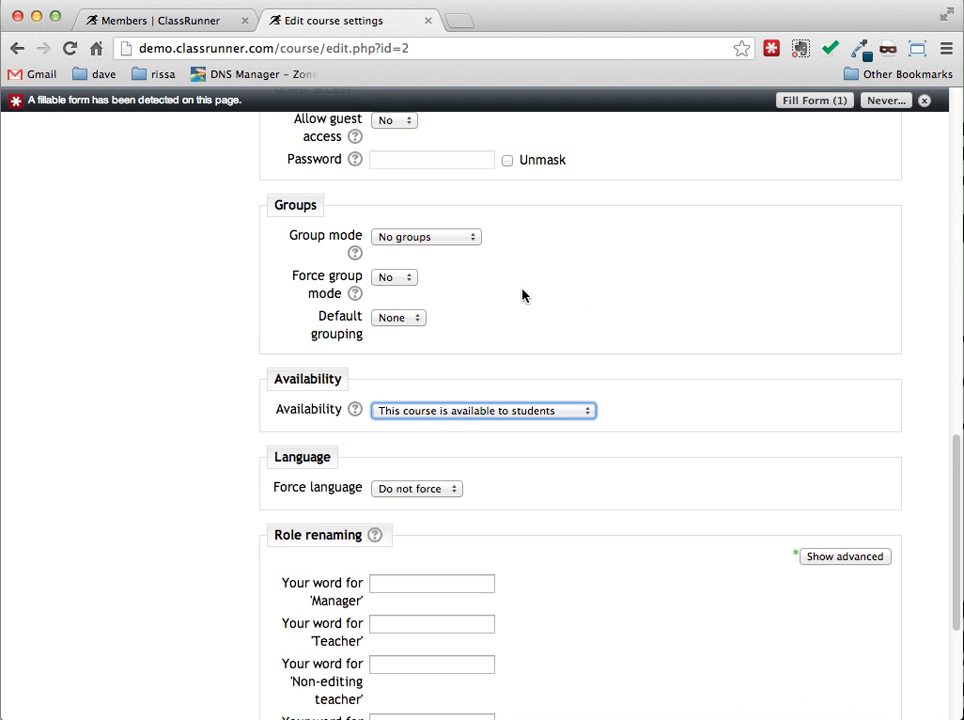
{"action": "scroll", "coordinate": [547, 249], "scroll_direction": "down", "scroll_amount": 5}
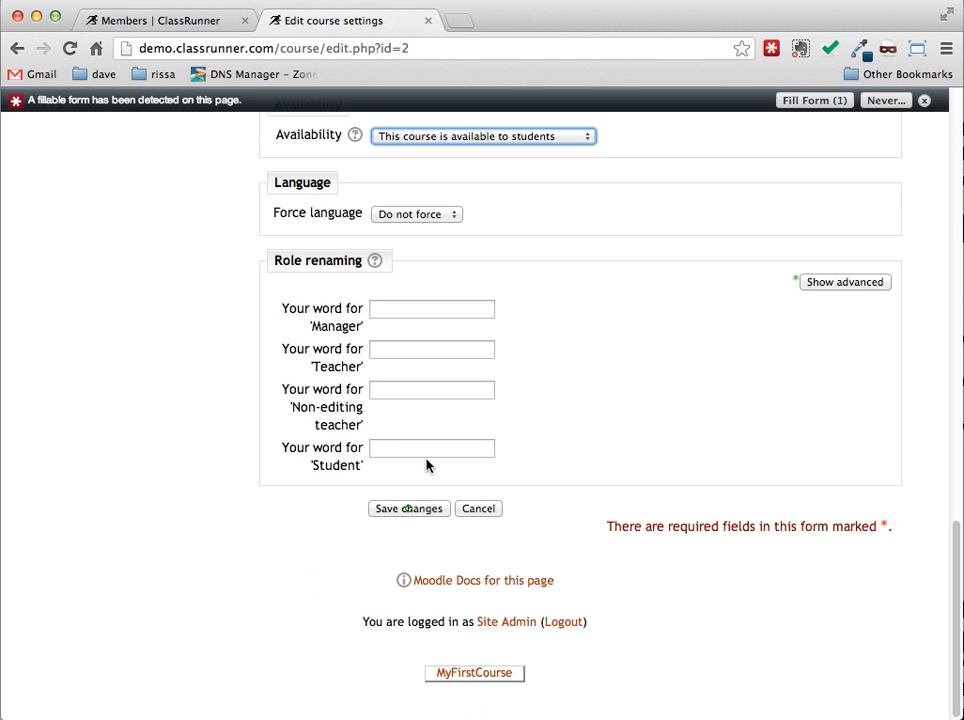
{"action": "left_click", "coordinate": [409, 508]}
{"action": "left_click", "coordinate": [409, 510]}
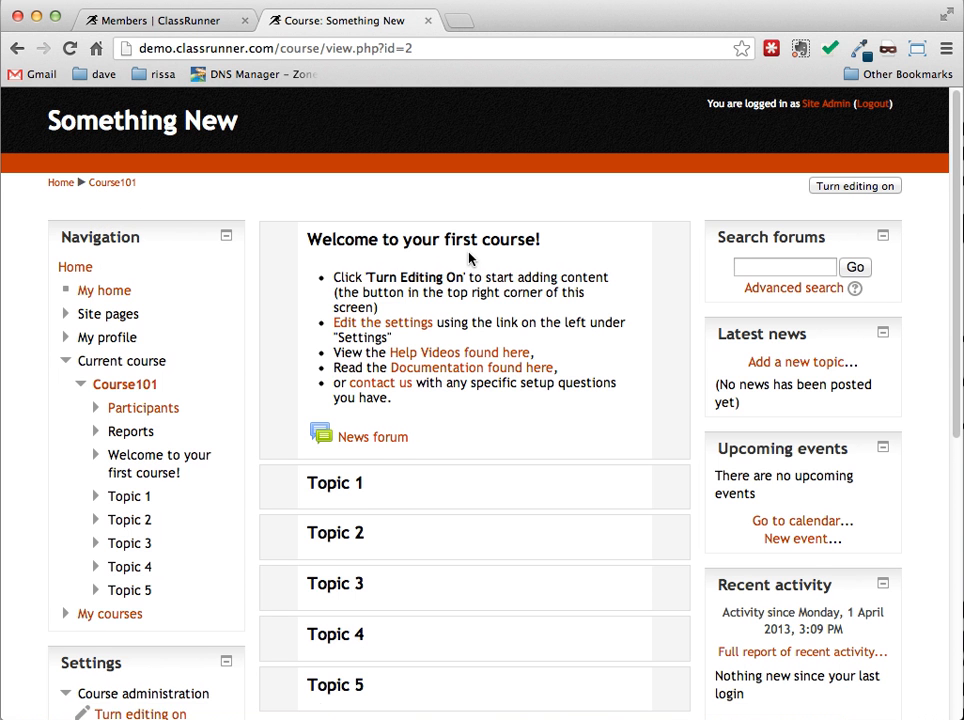
Step: Look over the course page's topics and turn editing on for the course
{"action": "scroll", "coordinate": [469, 258], "scroll_direction": "down", "scroll_amount": 1}
{"action": "scroll", "coordinate": [469, 255], "scroll_direction": "down", "scroll_amount": 5}
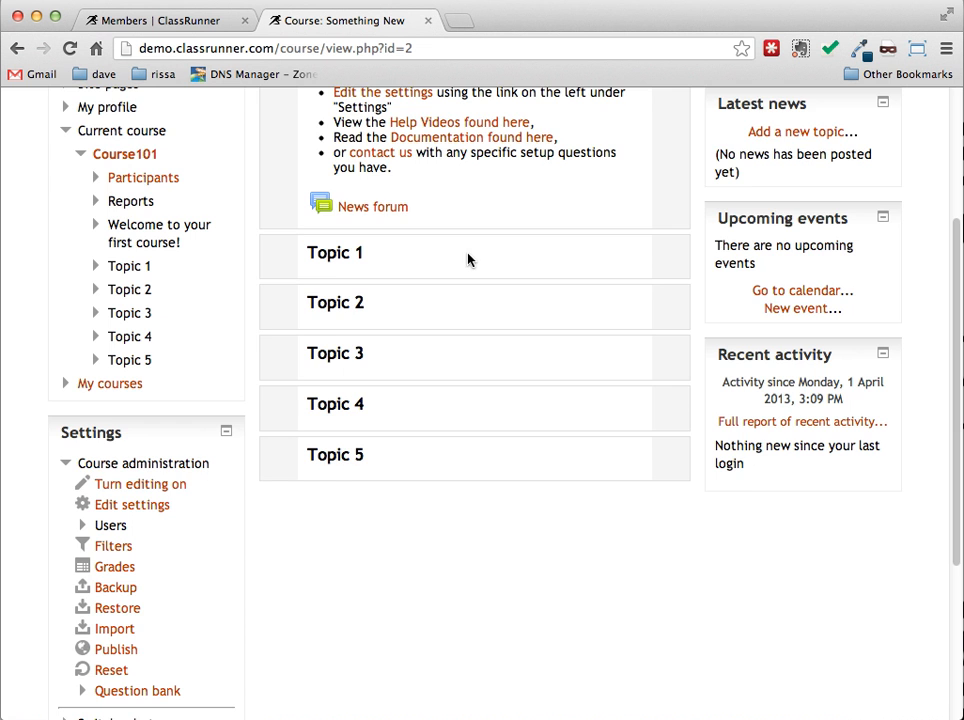
{"action": "scroll", "coordinate": [469, 259], "scroll_direction": "up", "scroll_amount": 5}
{"action": "left_click", "coordinate": [878, 190]}
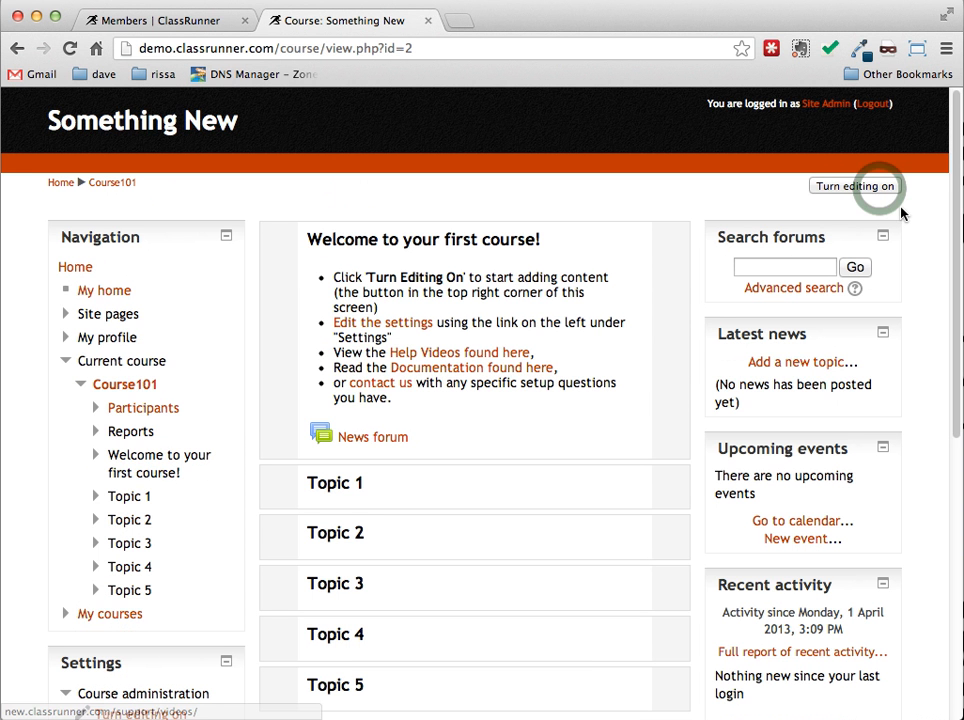
{"action": "left_click", "coordinate": [880, 190]}
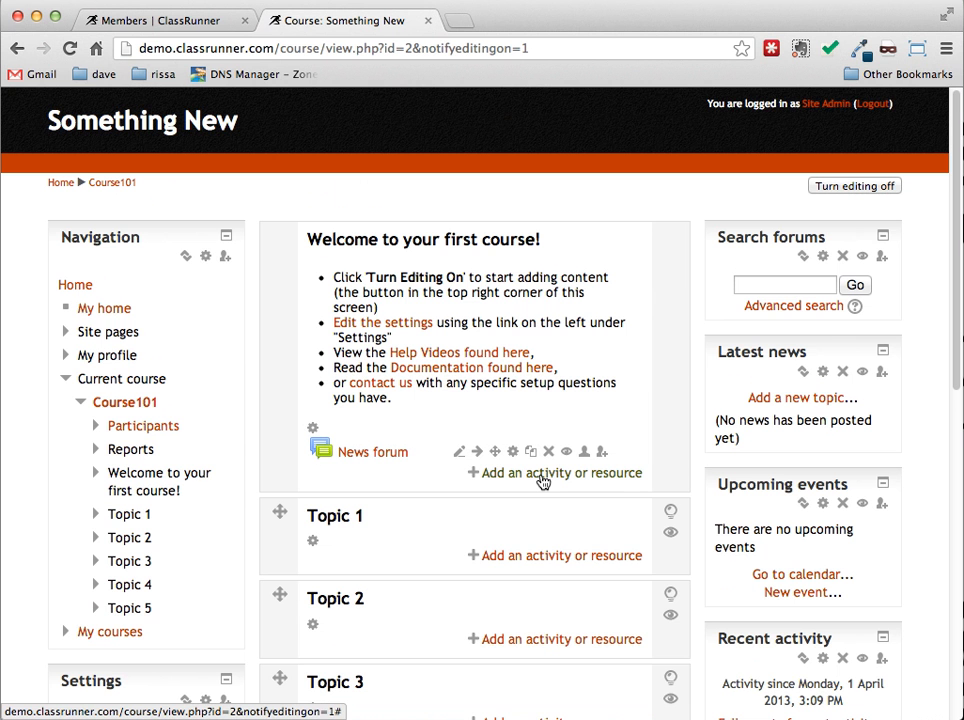
Step: Turn off the default section name for Topic 1 and name the section "Unit One - Intro"
{"action": "scroll", "coordinate": [541, 481], "scroll_direction": "down", "scroll_amount": 1}
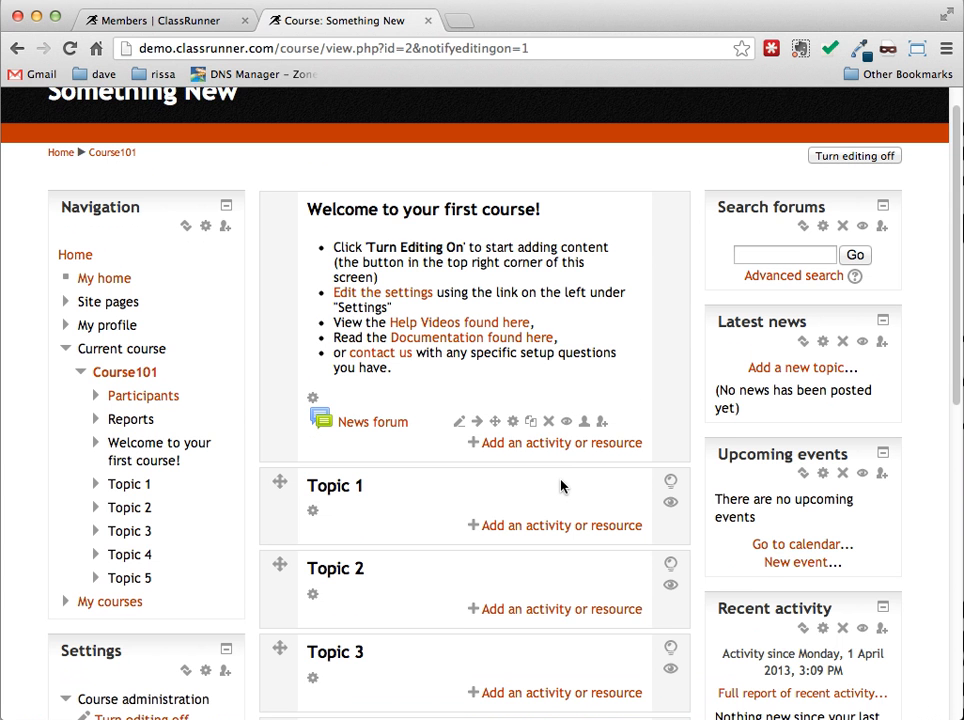
{"action": "scroll", "coordinate": [561, 486], "scroll_direction": "down", "scroll_amount": 5}
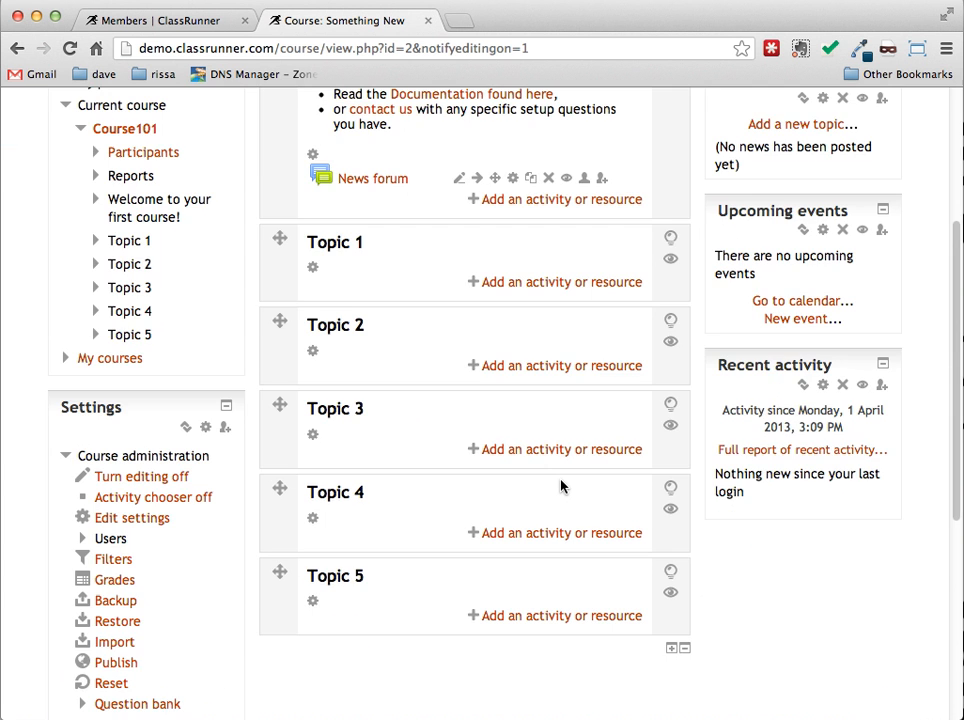
{"action": "scroll", "coordinate": [561, 486], "scroll_direction": "up", "scroll_amount": 5}
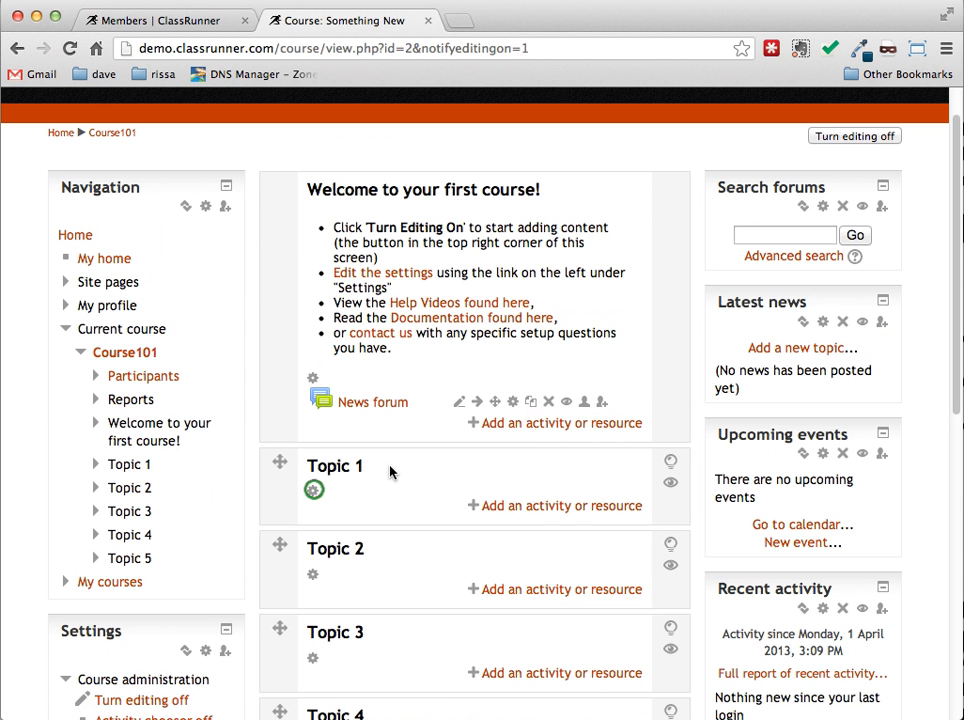
{"action": "left_click", "coordinate": [313, 493]}
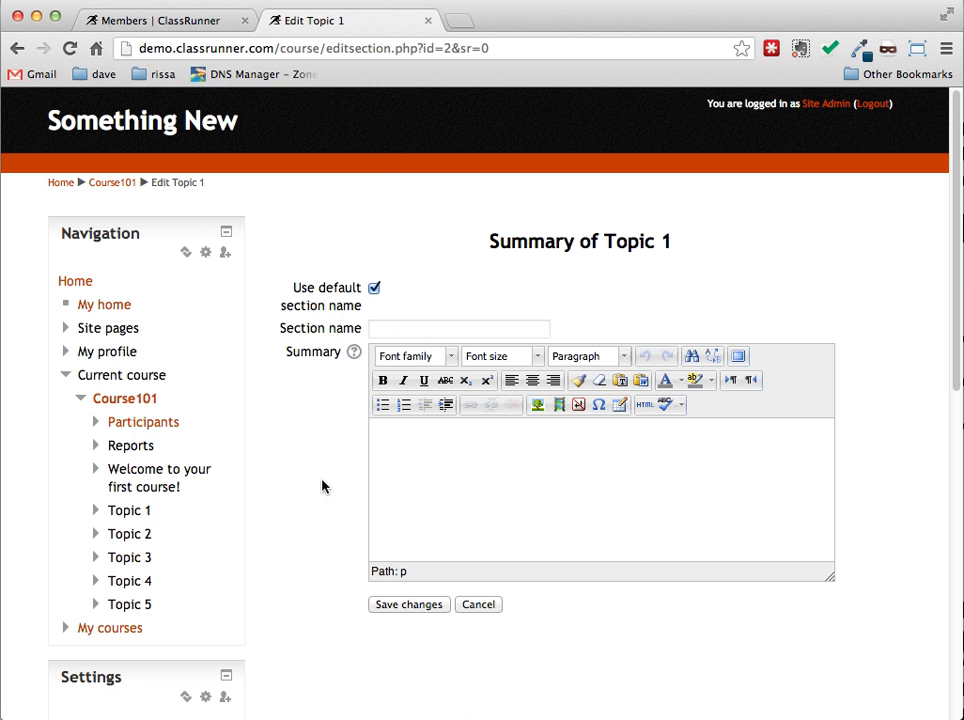
{"action": "left_click", "coordinate": [374, 288]}
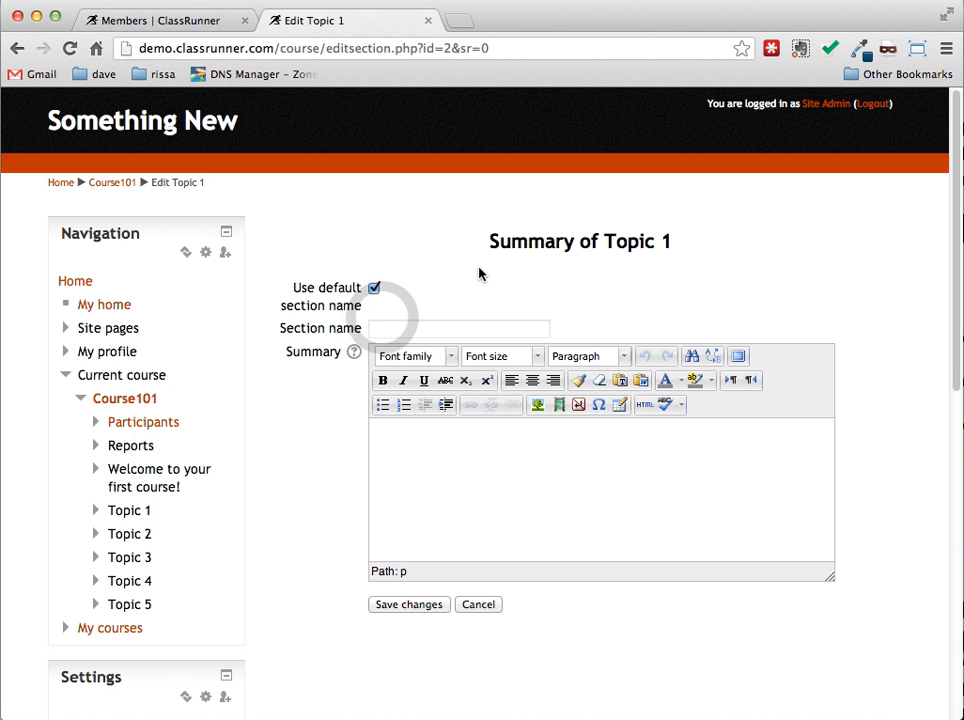
{"action": "left_click", "coordinate": [376, 288]}
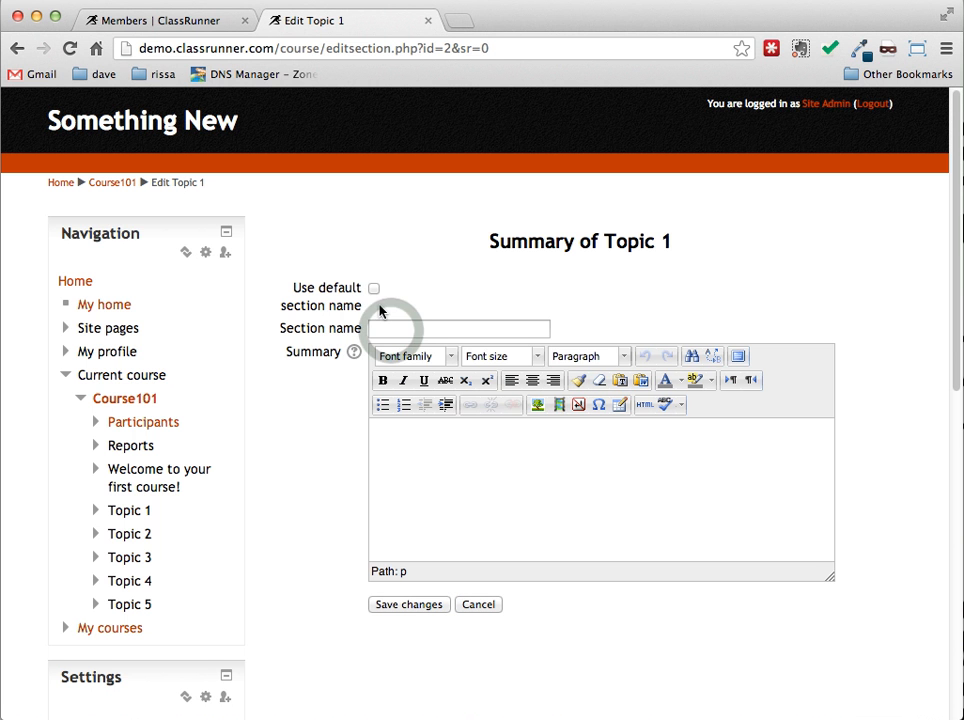
{"action": "left_click", "coordinate": [391, 330]}
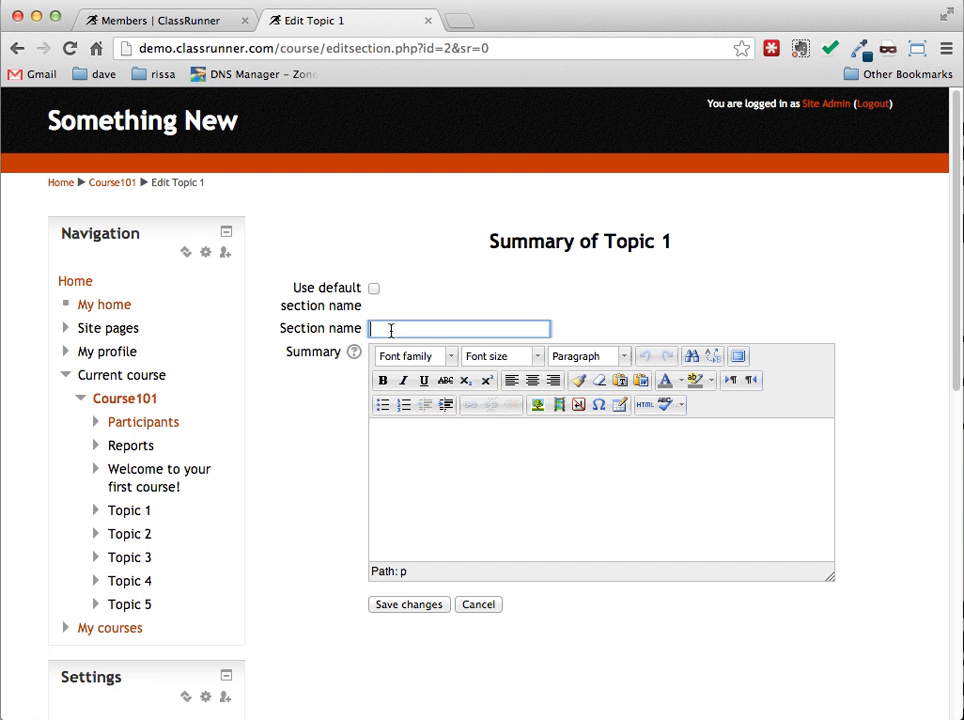
{"action": "type", "text": "Unit One -"}
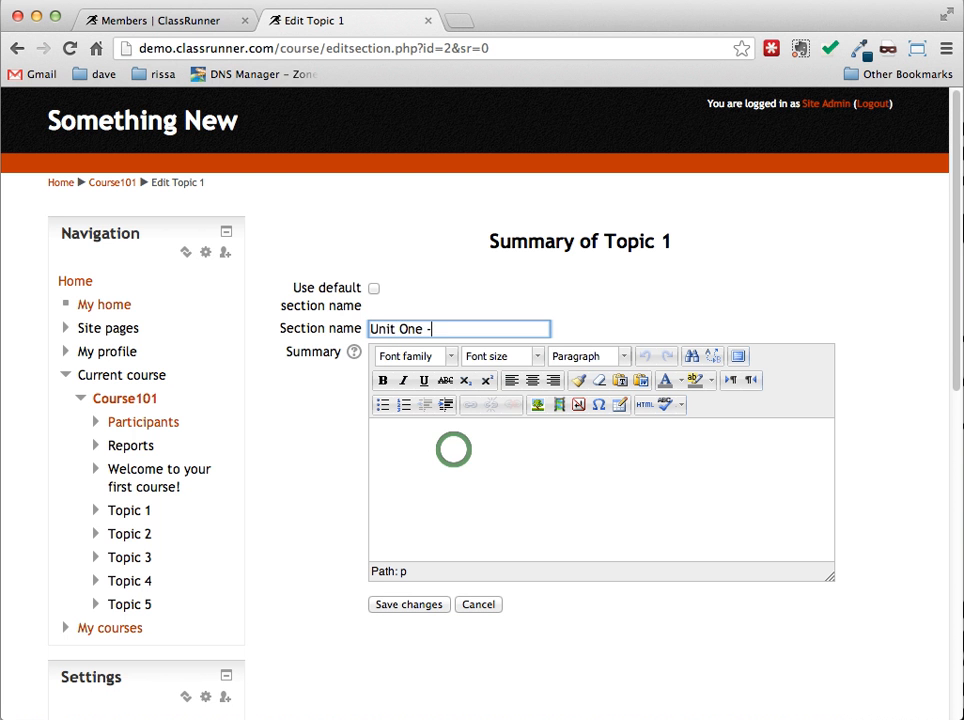
{"action": "type", "text": " Intro"}
Step: Enter "Some descriptive text" as the section's summary and save the changes
{"action": "left_click", "coordinate": [453, 449]}
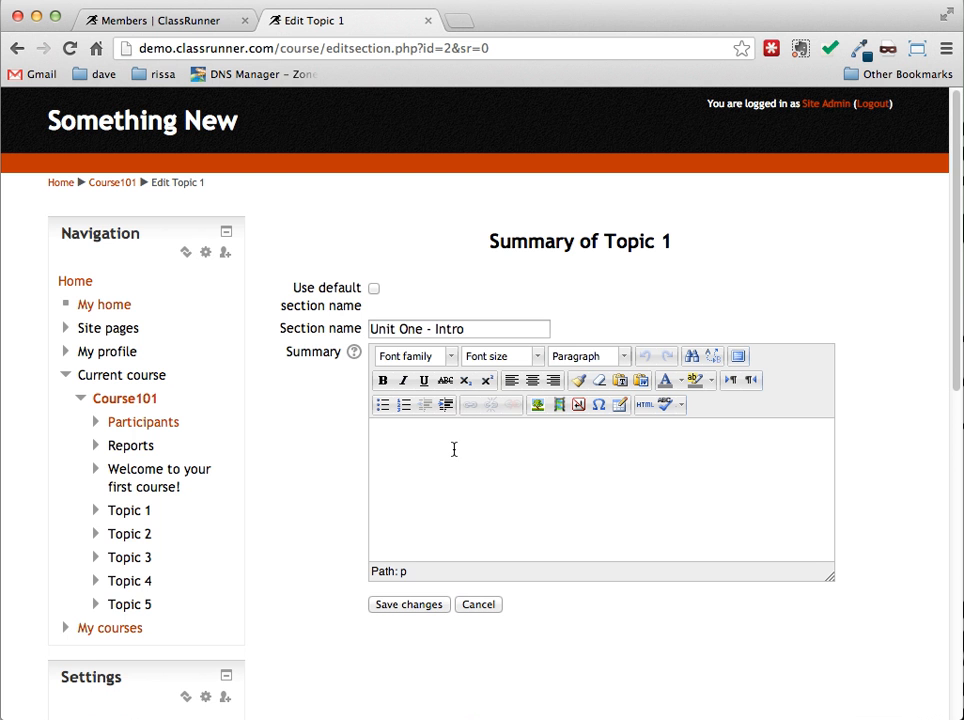
{"action": "type", "text": "Some descripti"}
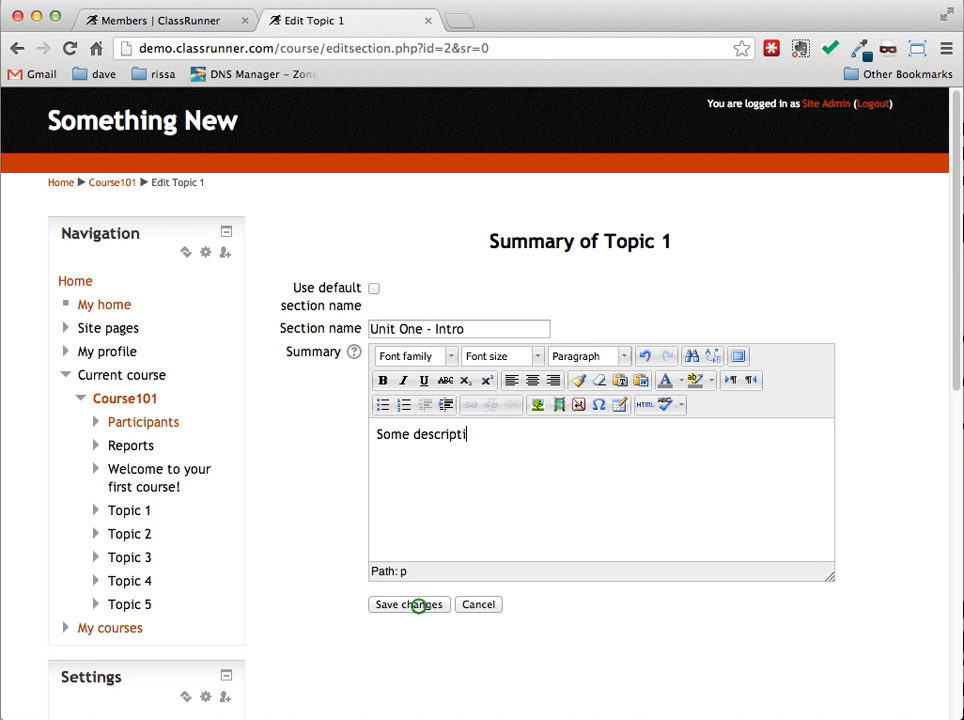
{"action": "type", "text": "ve text"}
{"action": "left_click", "coordinate": [419, 608]}
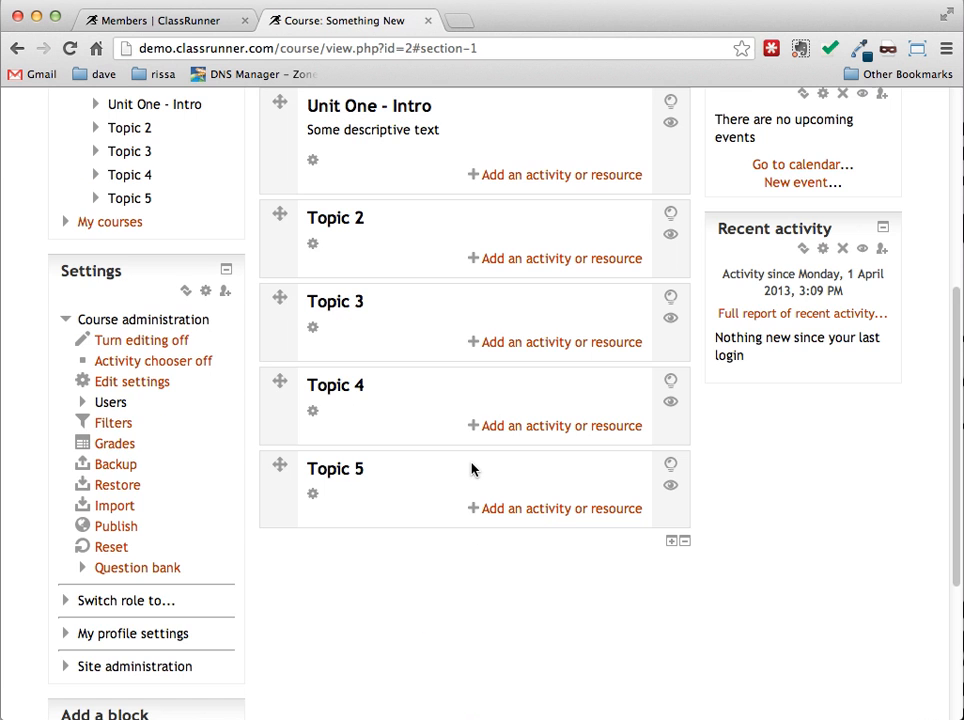
Step: Move the Unit One - Intro section below the following topic and back to its original position
{"action": "scroll", "coordinate": [472, 469], "scroll_direction": "up", "scroll_amount": 3}
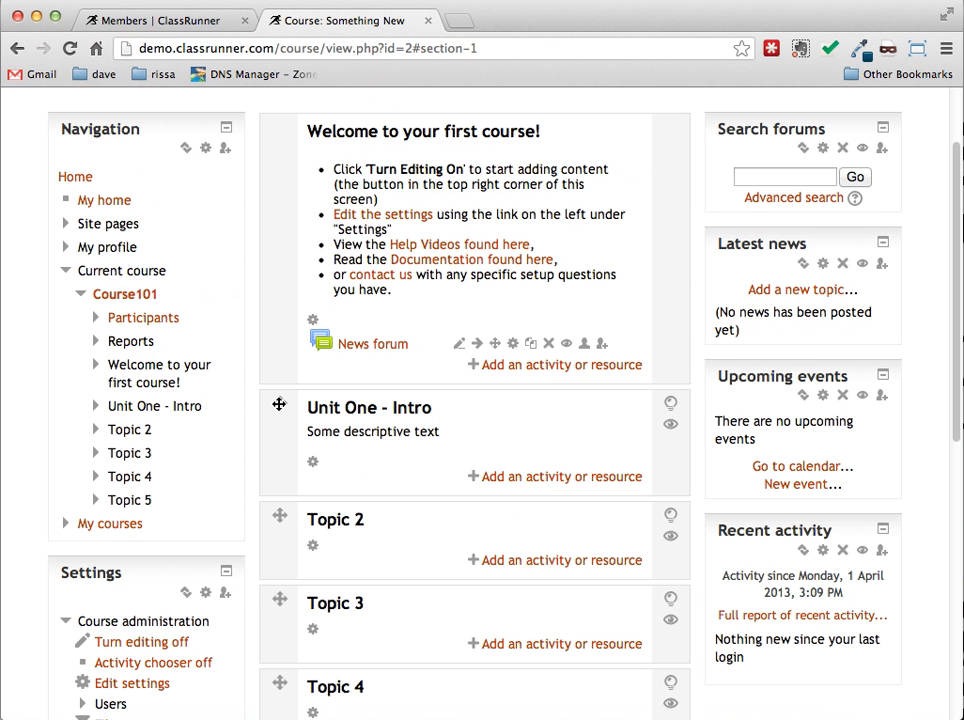
{"action": "left_click_drag", "start_coordinate": [279, 404], "coordinate": [282, 545]}
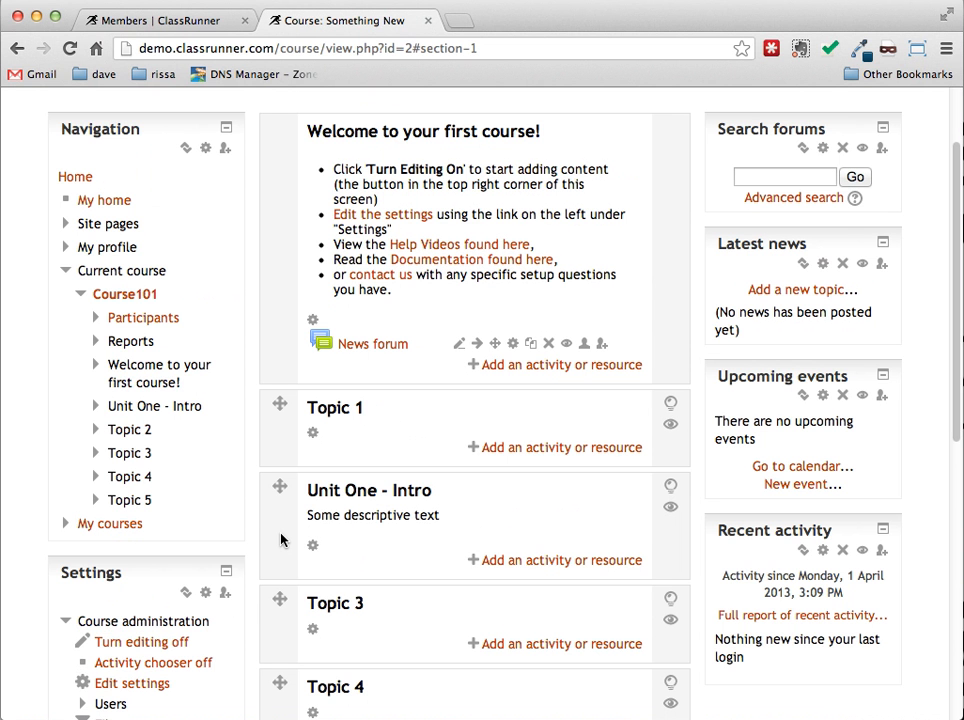
{"action": "left_click_drag", "start_coordinate": [279, 487], "coordinate": [276, 404]}
Step: Hide the topic section directly below the welcome section
{"action": "left_click", "coordinate": [670, 422]}
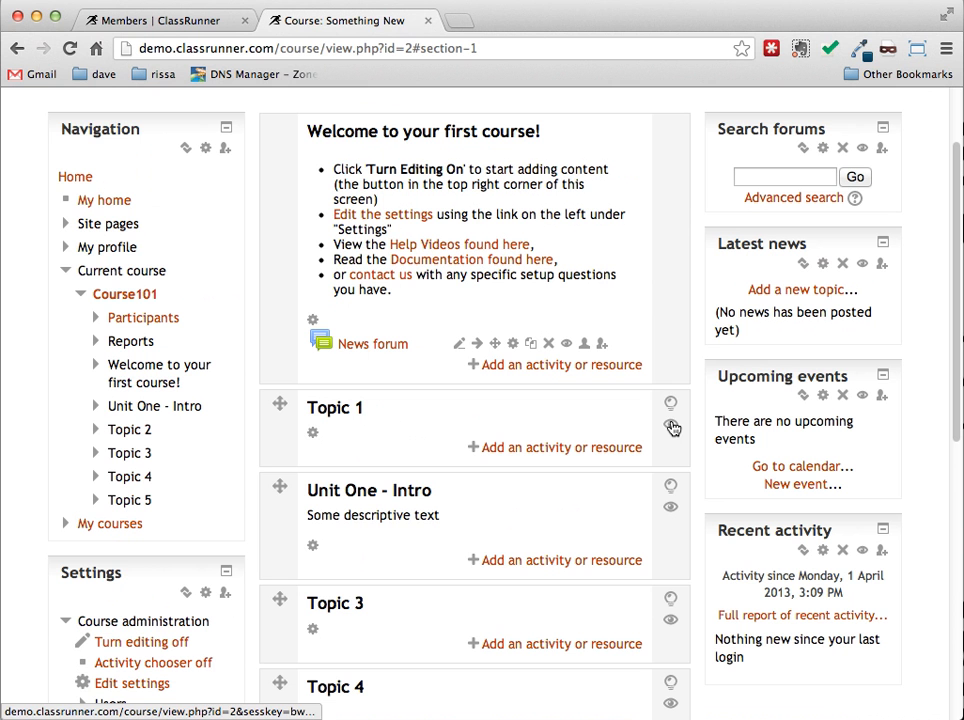
{"action": "left_click", "coordinate": [671, 426]}
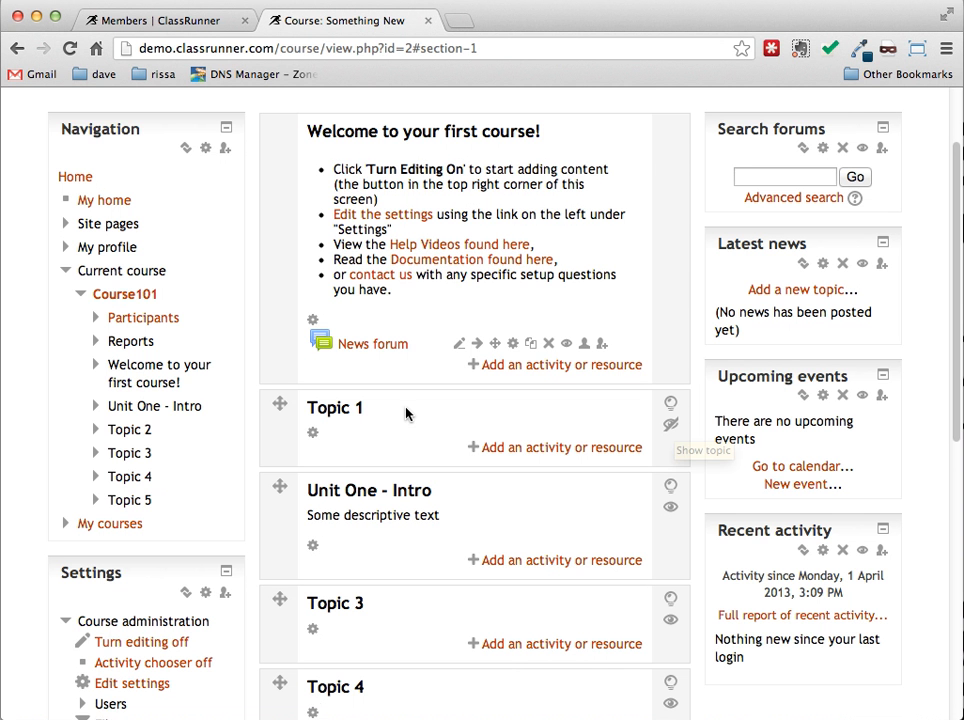
{"action": "left_click", "coordinate": [684, 406]}
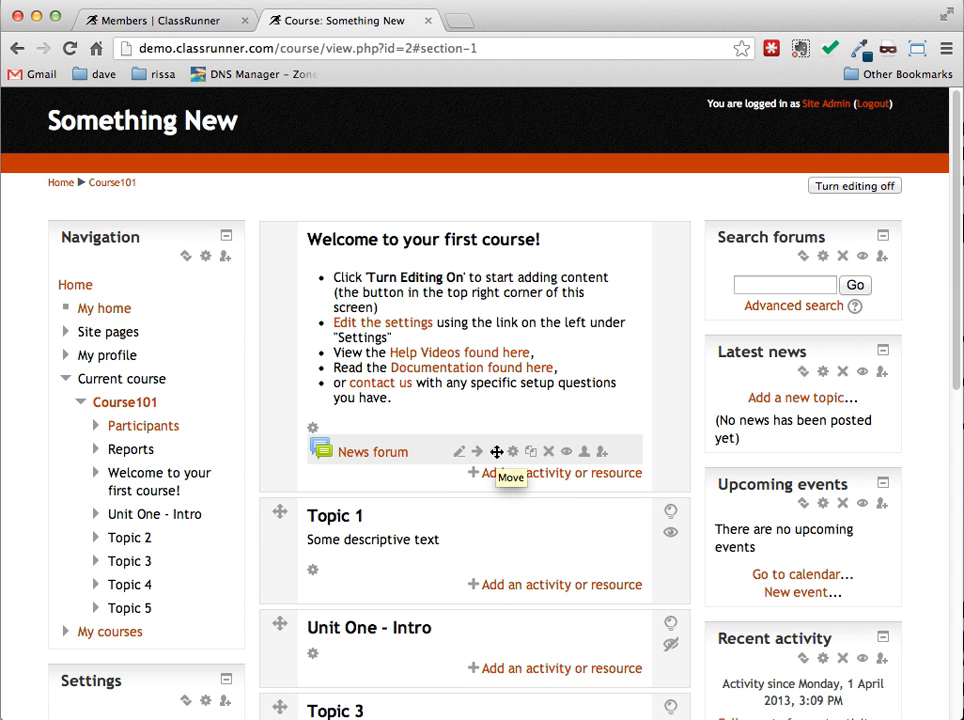
Step: Hide the News forum in the welcome section and show it again
{"action": "left_click", "coordinate": [567, 453]}
{"action": "left_click", "coordinate": [567, 453]}
{"action": "left_click", "coordinate": [567, 453]}
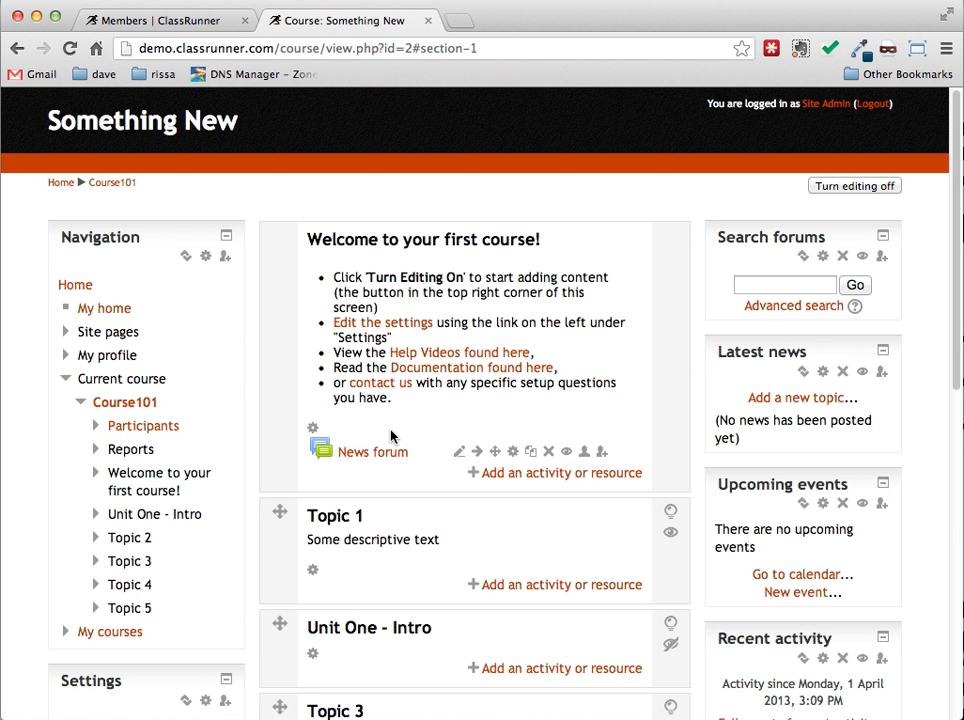
Step: View the News forum page and return to the Course101 page
{"action": "left_click", "coordinate": [365, 456]}
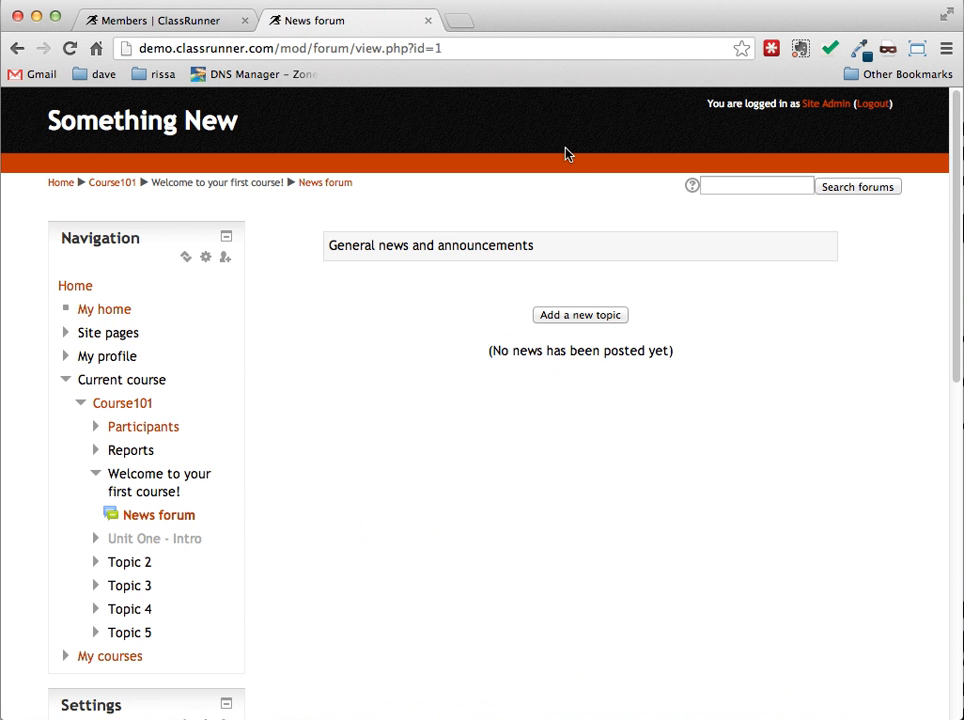
{"action": "left_click", "coordinate": [112, 182]}
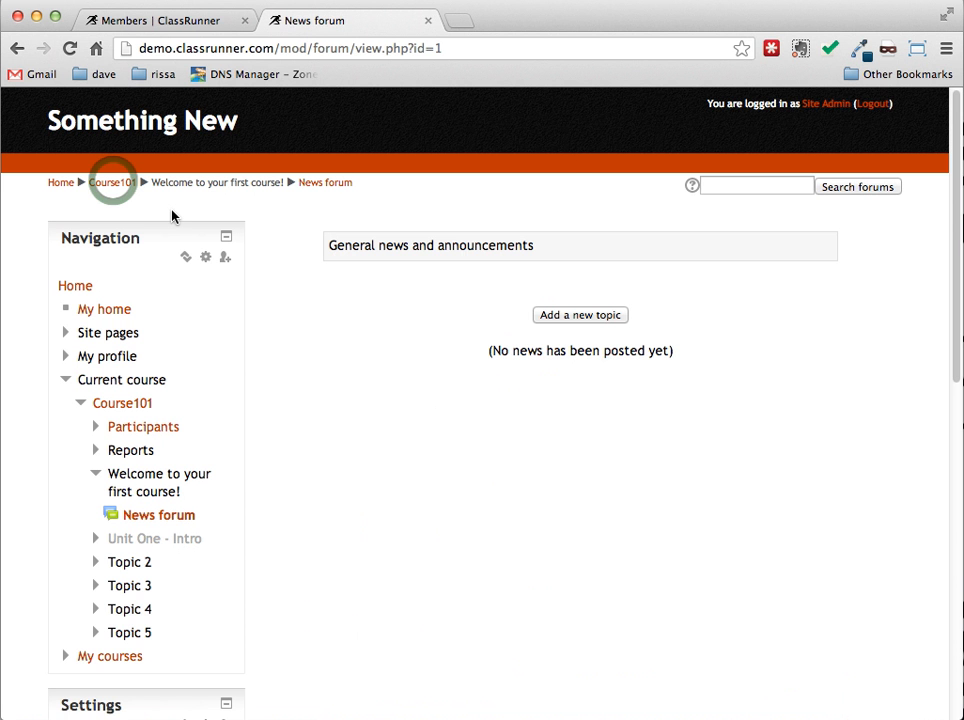
{"action": "left_click", "coordinate": [115, 188]}
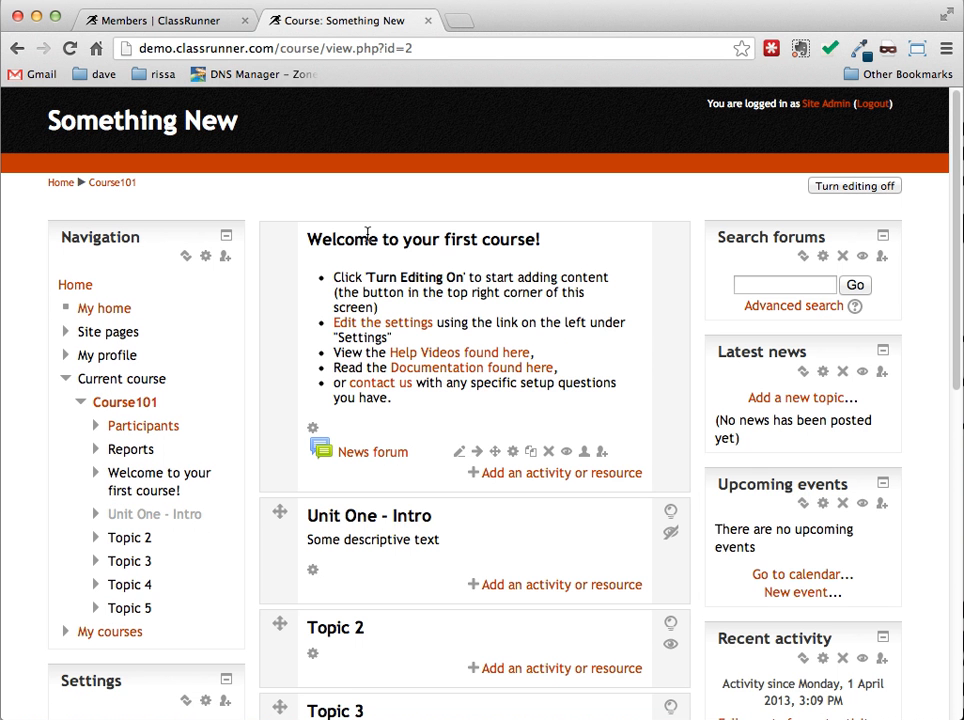
Step: View the site's home page and reopen the Something New course from the course list
{"action": "left_click", "coordinate": [75, 284]}
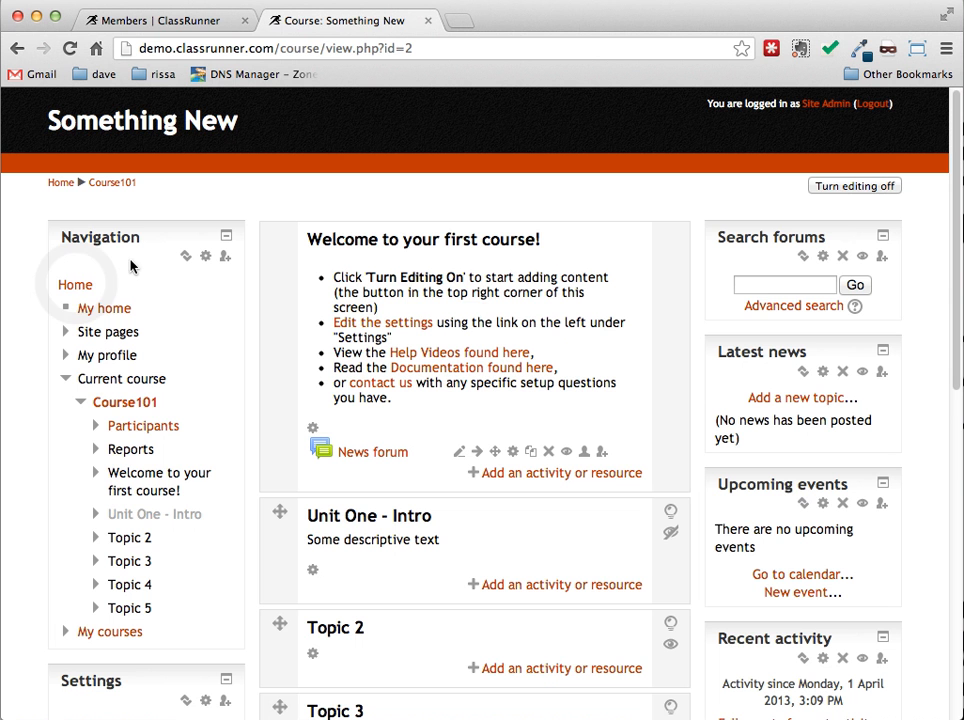
{"action": "left_click", "coordinate": [76, 286]}
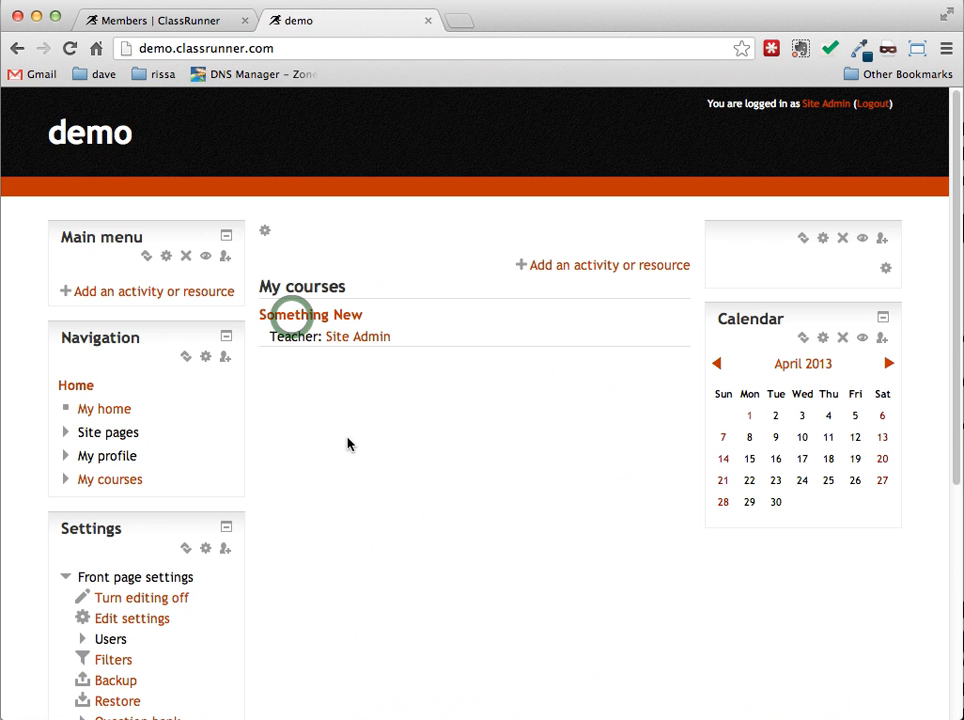
{"action": "left_click", "coordinate": [294, 323]}
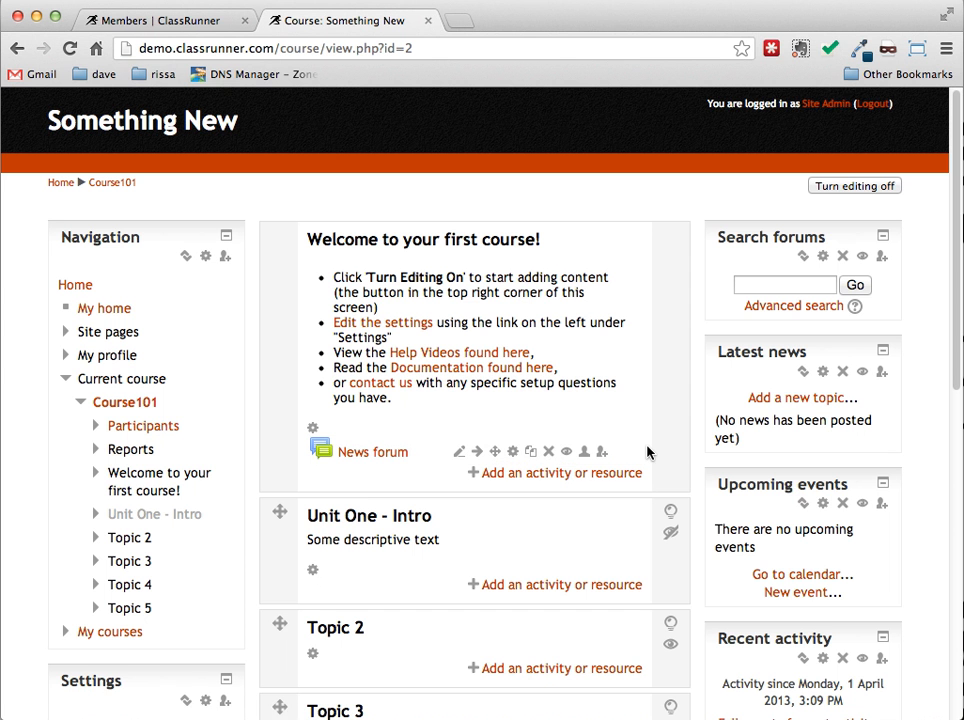
Step: Open the activity and resource chooser for the welcome section and review the activity and resource types on offer
{"action": "left_click", "coordinate": [537, 476]}
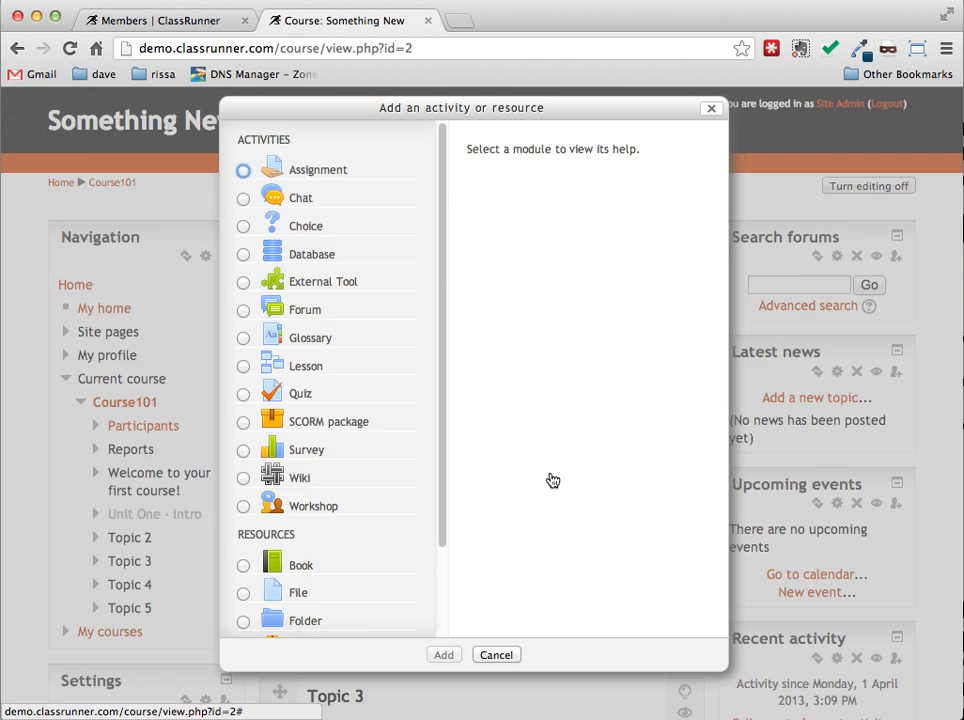
{"action": "scroll", "coordinate": [342, 343], "scroll_direction": "down", "scroll_amount": 1}
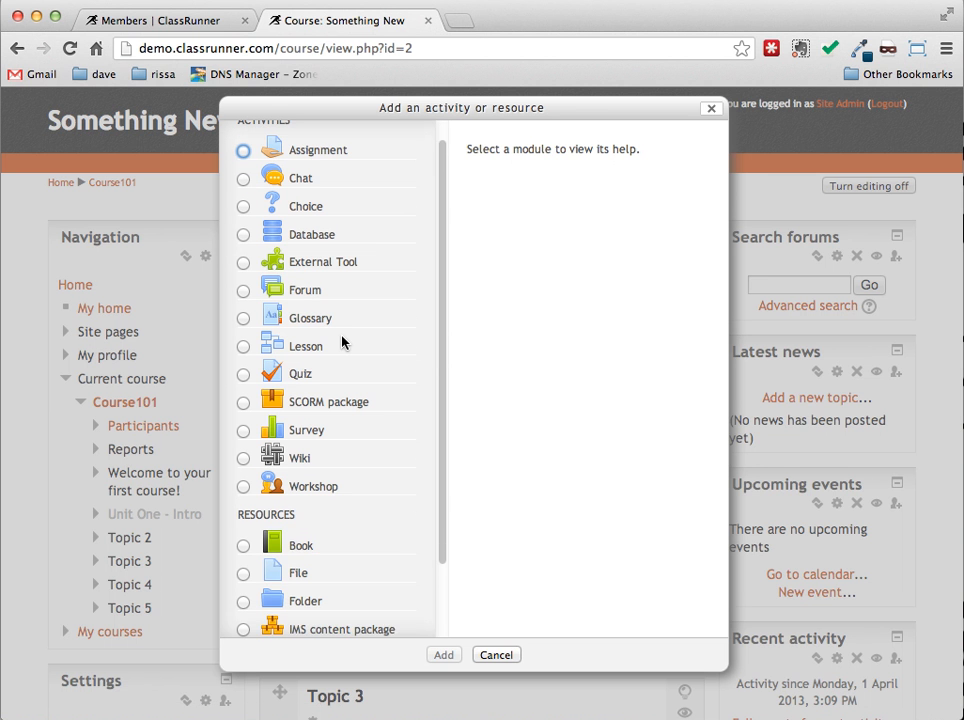
{"action": "scroll", "coordinate": [342, 343], "scroll_direction": "up", "scroll_amount": 1}
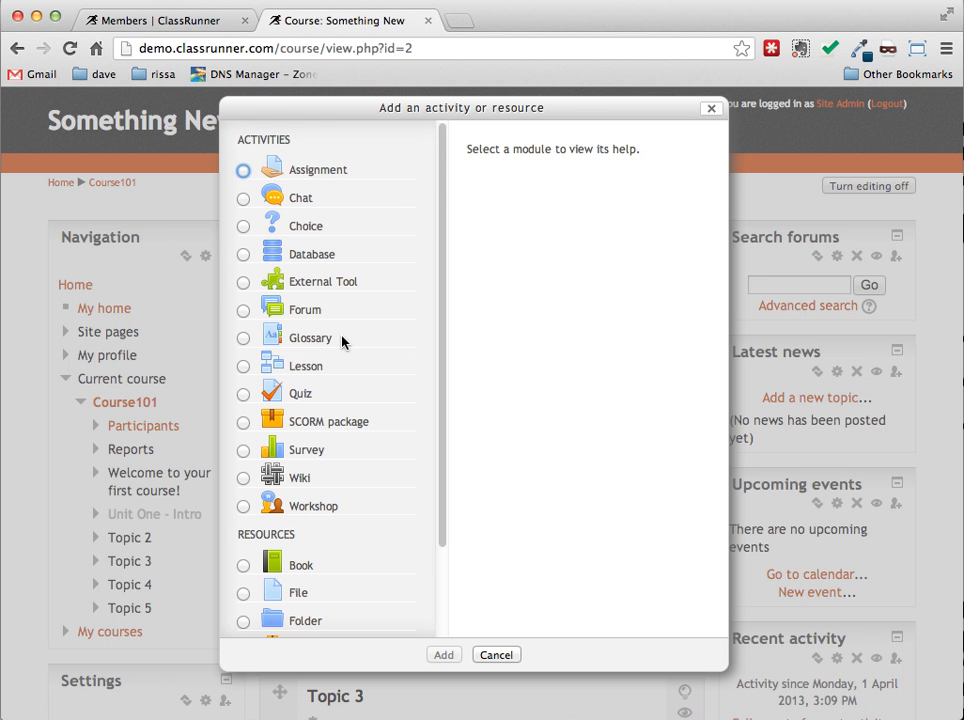
{"action": "scroll", "coordinate": [342, 343], "scroll_direction": "down", "scroll_amount": 3}
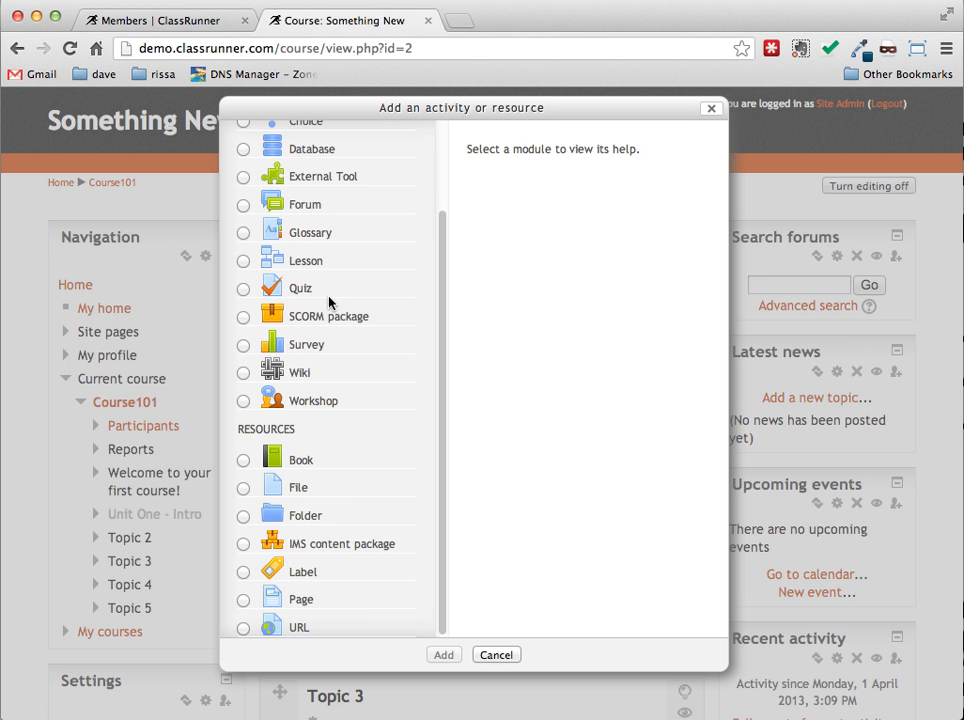
{"action": "scroll", "coordinate": [329, 300], "scroll_direction": "up", "scroll_amount": 3}
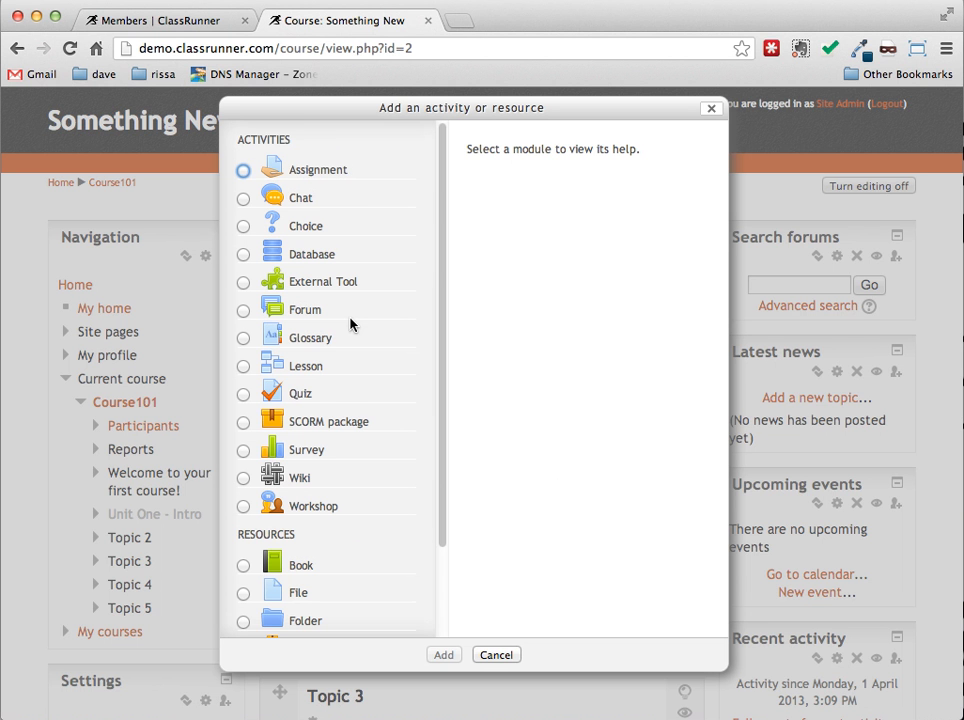
{"action": "scroll", "coordinate": [357, 394], "scroll_direction": "down", "scroll_amount": 3}
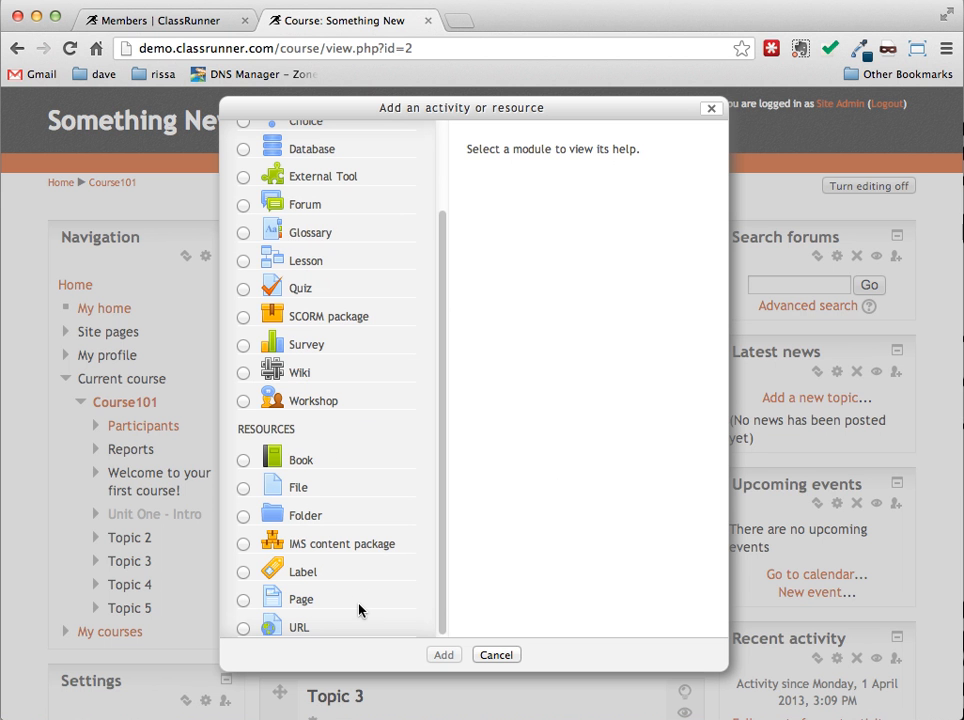
{"action": "scroll", "coordinate": [359, 610], "scroll_direction": "up", "scroll_amount": 3}
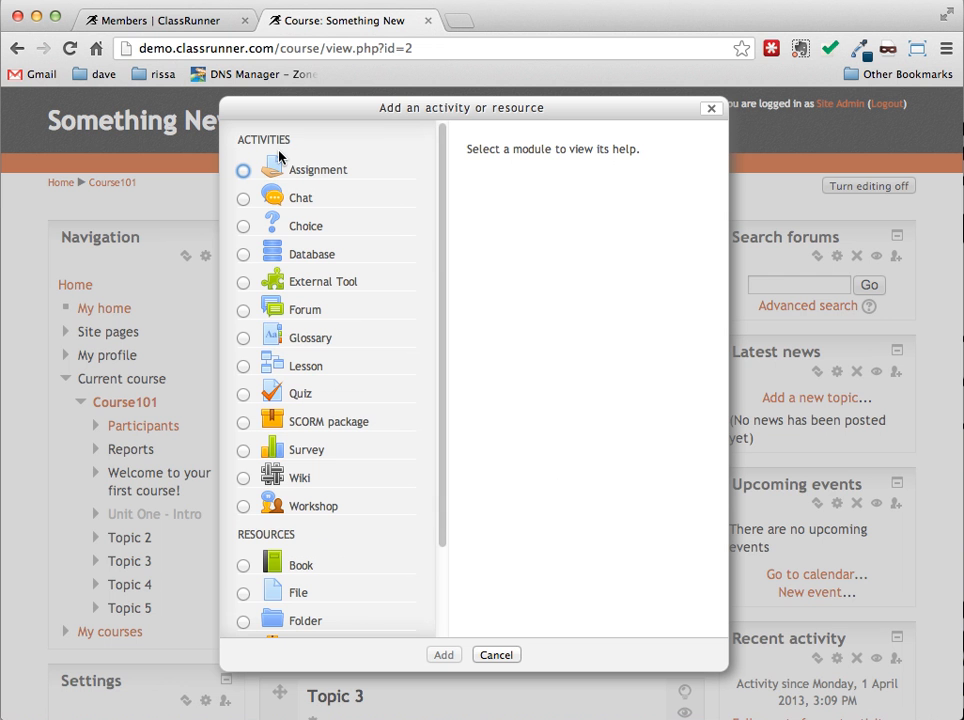
{"action": "scroll", "coordinate": [308, 391], "scroll_direction": "down", "scroll_amount": 1}
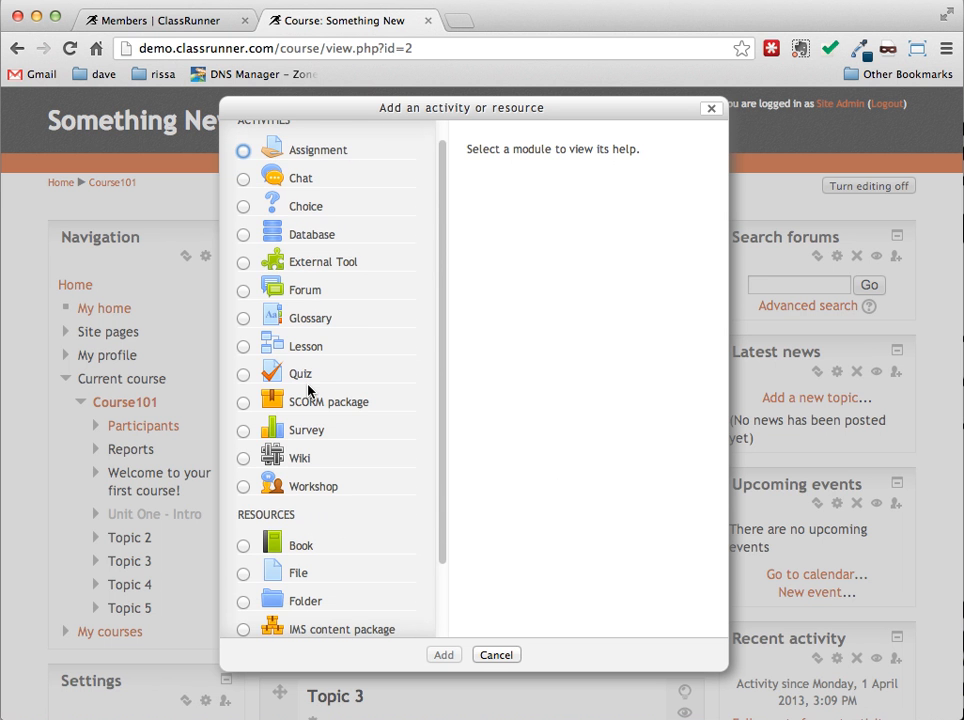
{"action": "scroll", "coordinate": [308, 391], "scroll_direction": "down", "scroll_amount": 3}
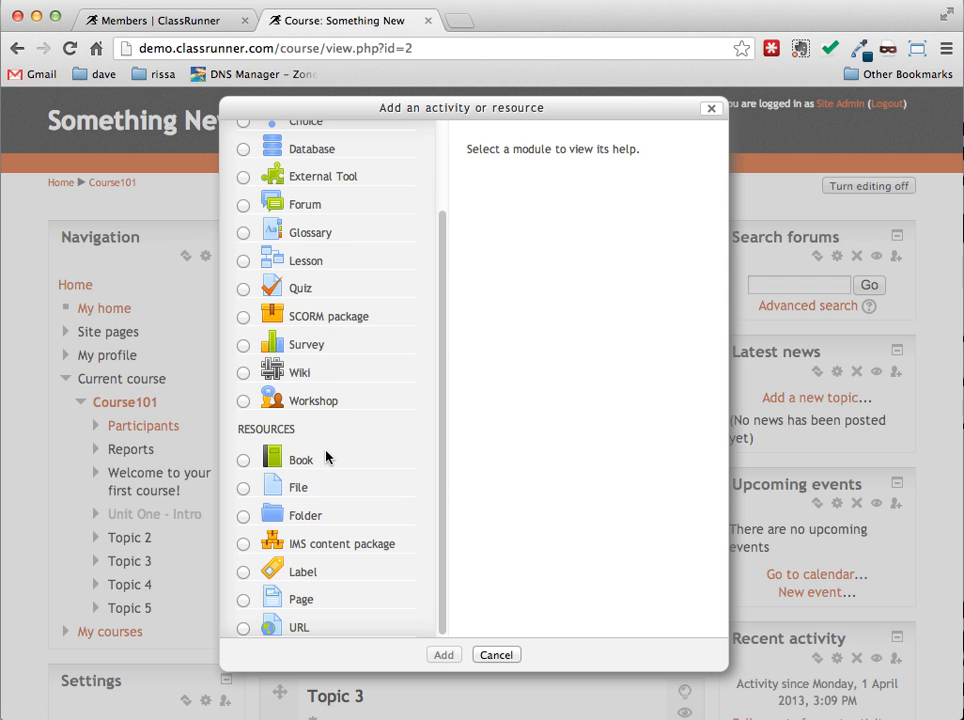
{"action": "scroll", "coordinate": [326, 457], "scroll_direction": "up", "scroll_amount": 4}
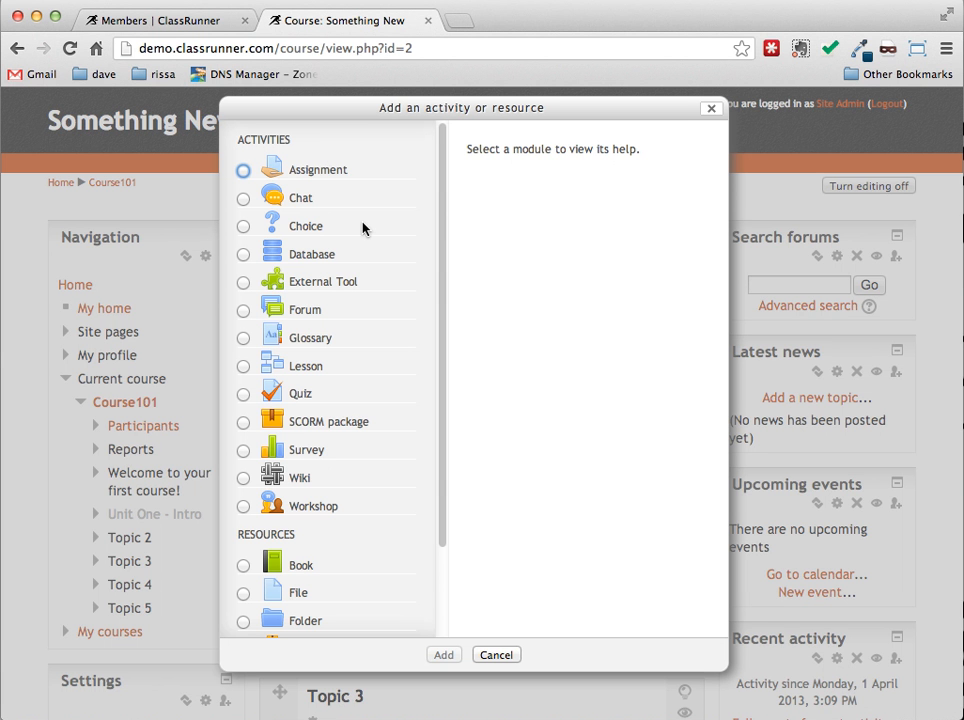
Step: Choose the Page resource and start adding it to the welcome section
{"action": "scroll", "coordinate": [363, 228], "scroll_direction": "down", "scroll_amount": 3}
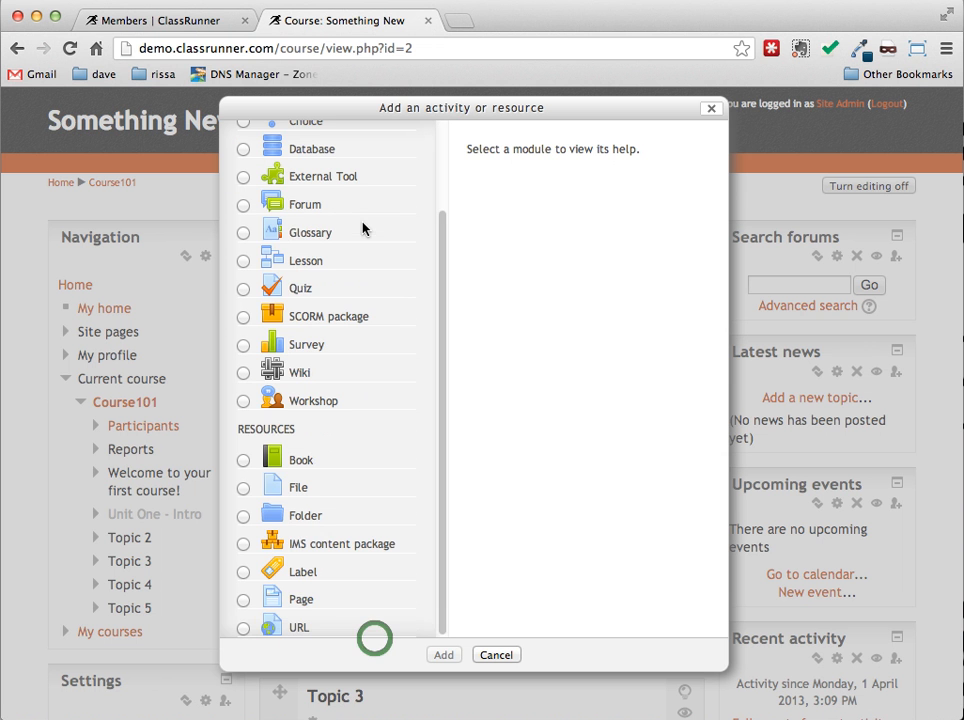
{"action": "left_click", "coordinate": [242, 600]}
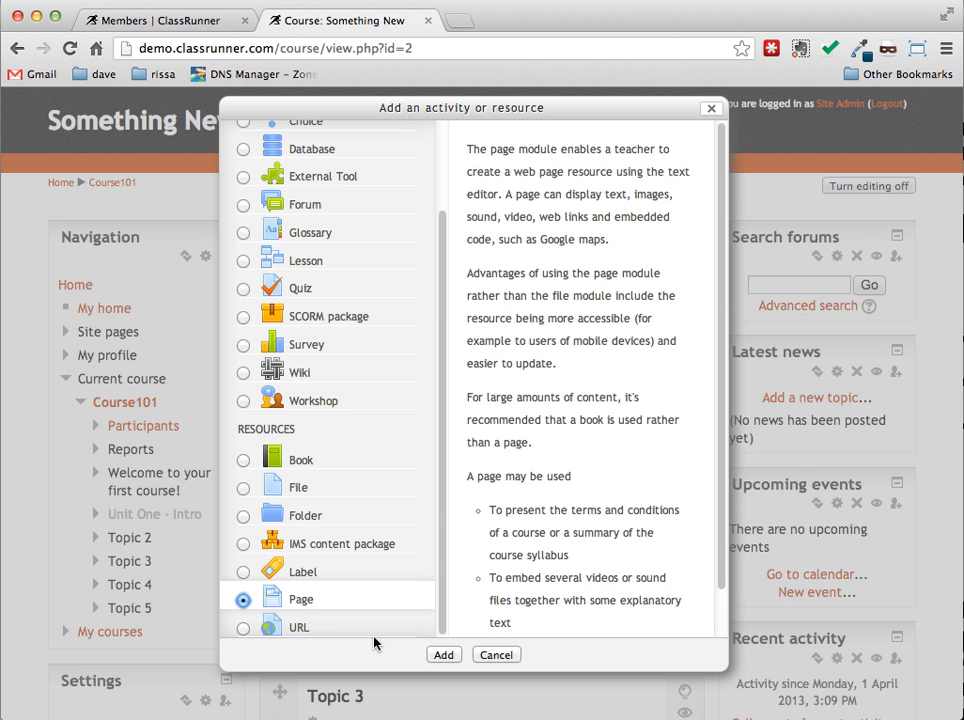
{"action": "left_click", "coordinate": [443, 655]}
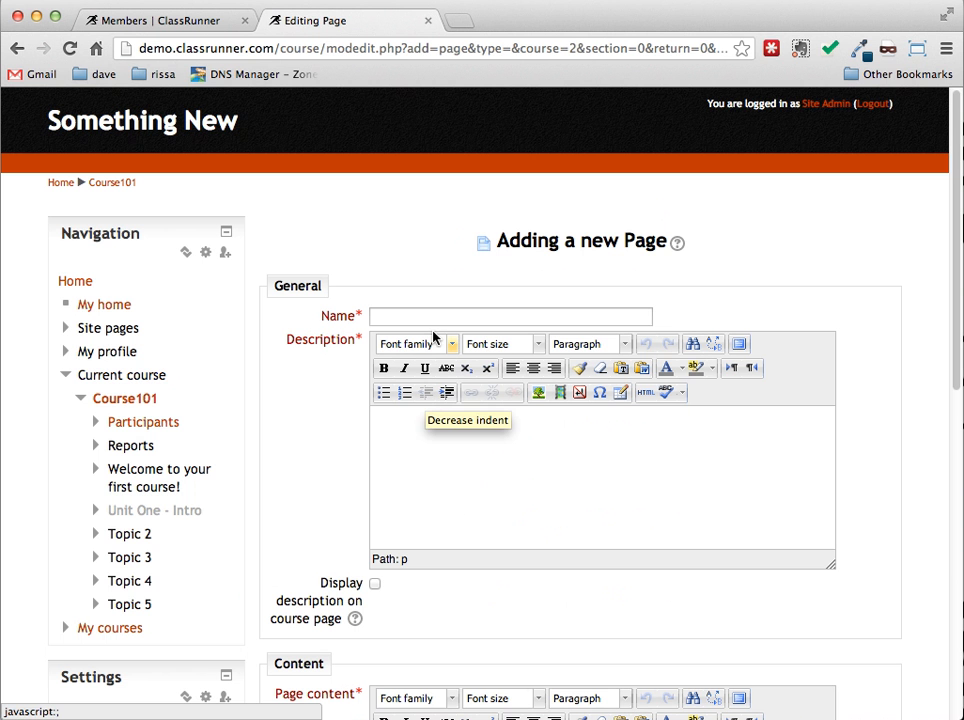
Step: Name the page "New Page" and enter the description "This is a new HTML page"
{"action": "left_click", "coordinate": [381, 306]}
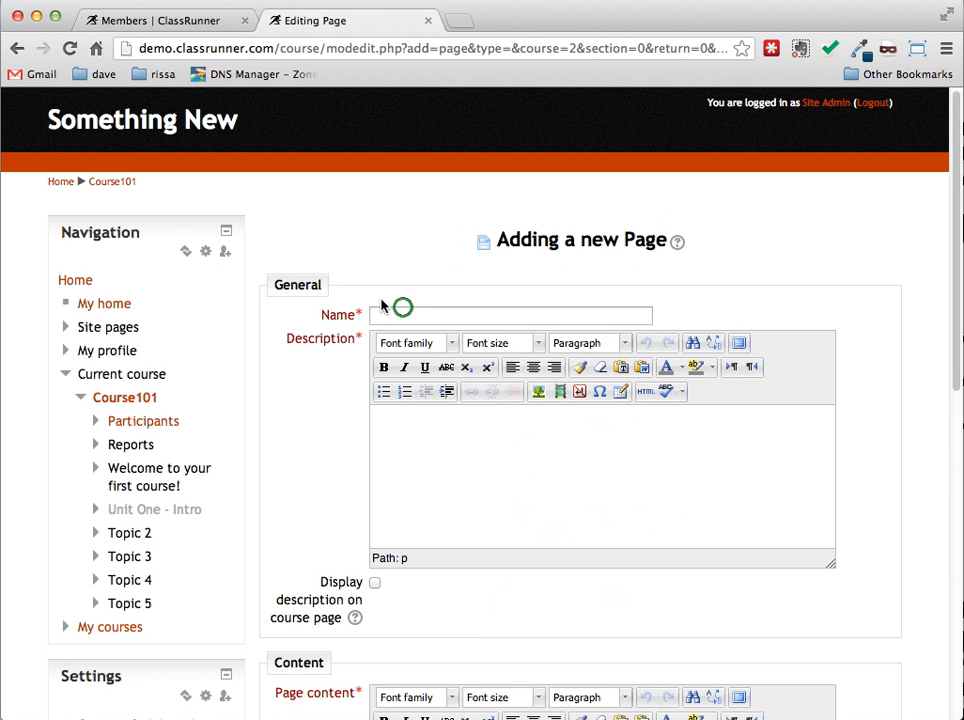
{"action": "scroll", "coordinate": [718, 263], "scroll_direction": "down", "scroll_amount": 1}
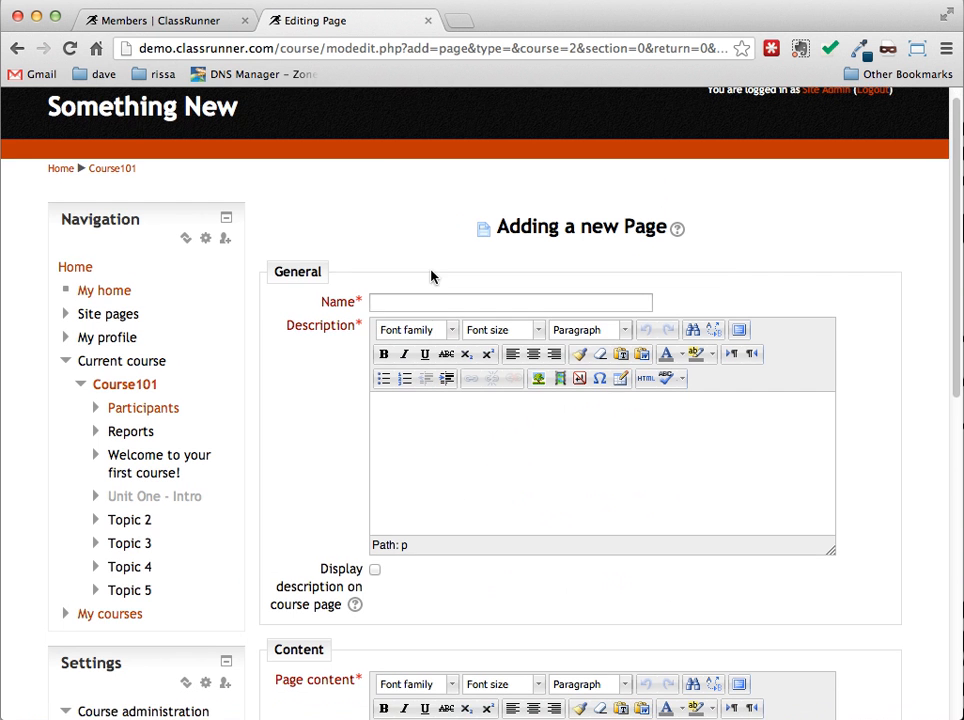
{"action": "left_click", "coordinate": [403, 305]}
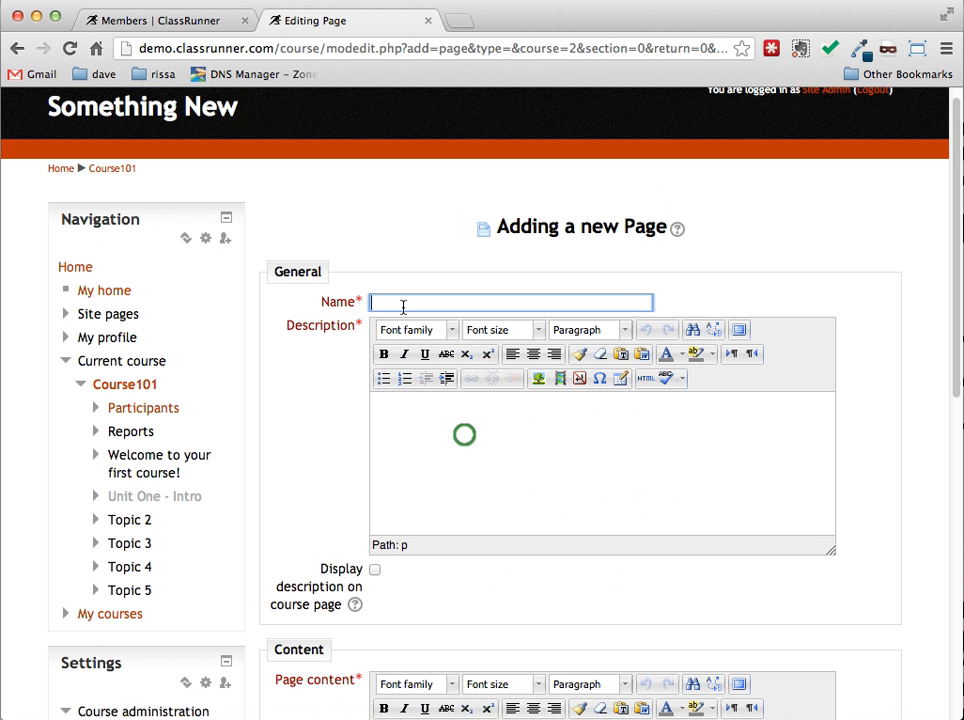
{"action": "type", "text": "New Page"}
{"action": "left_click", "coordinate": [465, 435]}
{"action": "type", "text": "This is "}
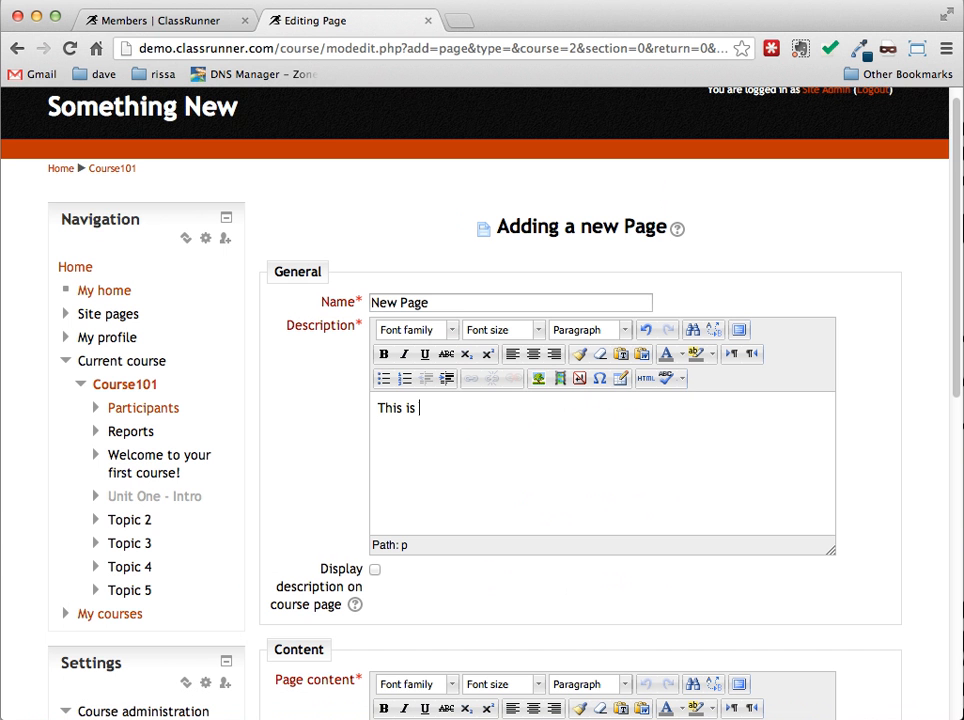
{"action": "type", "text": "a new HTML page"}
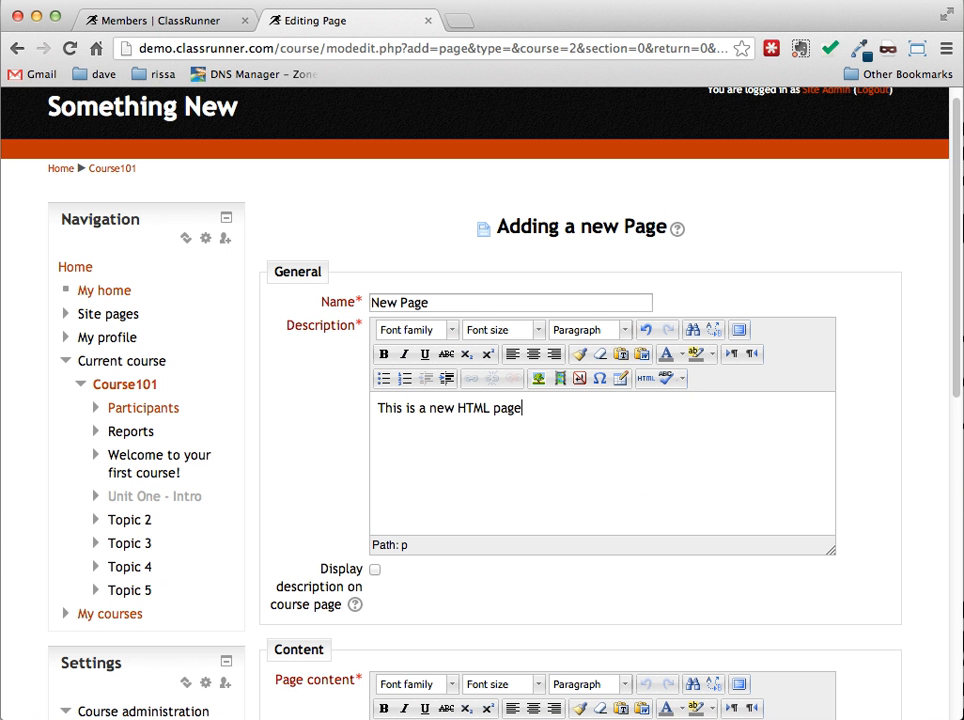
Step: Enter "Welcome to the course. This is some content." as the page content and save the page, returning to the course
{"action": "scroll", "coordinate": [311, 479], "scroll_direction": "down", "scroll_amount": 5}
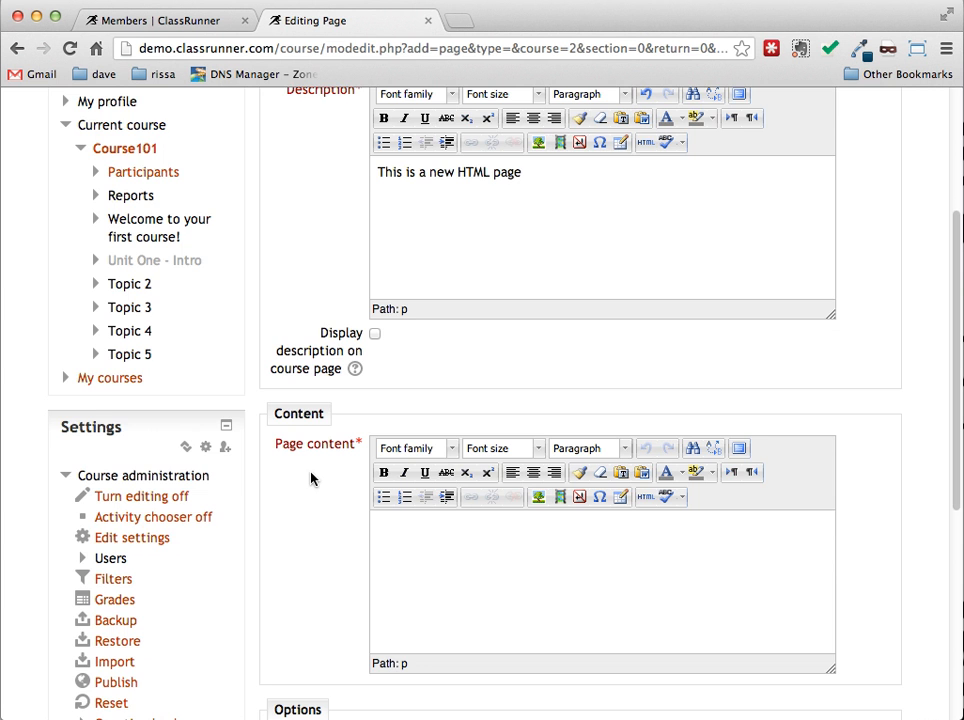
{"action": "scroll", "coordinate": [310, 479], "scroll_direction": "up", "scroll_amount": 2}
{"action": "scroll", "coordinate": [437, 256], "scroll_direction": "up", "scroll_amount": 1}
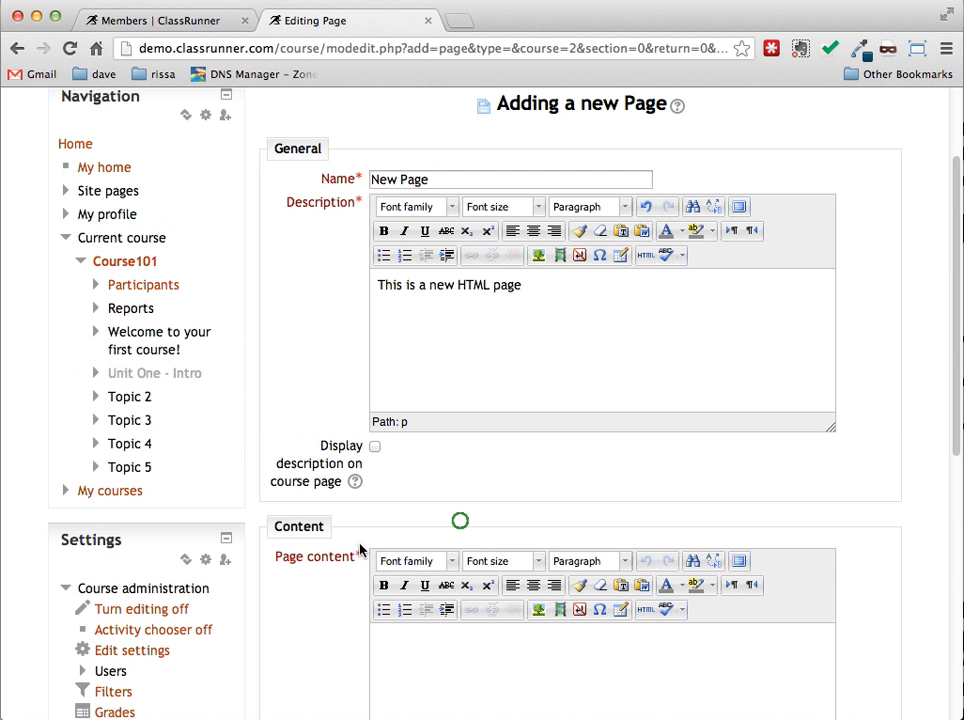
{"action": "scroll", "coordinate": [360, 549], "scroll_direction": "down", "scroll_amount": 4}
{"action": "scroll", "coordinate": [460, 520], "scroll_direction": "down", "scroll_amount": 3}
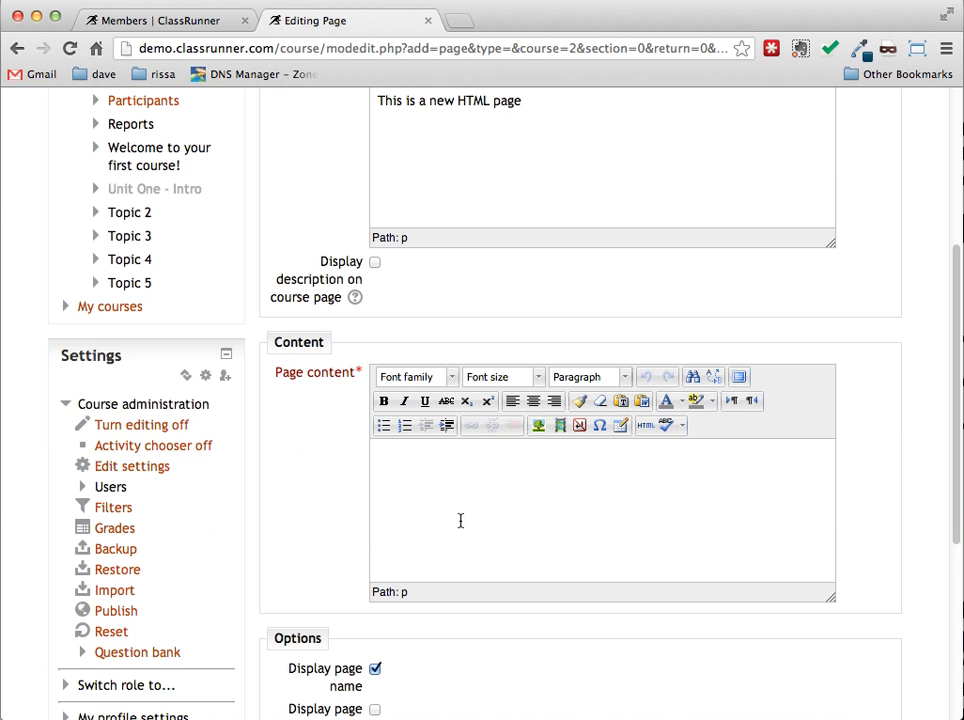
{"action": "left_click", "coordinate": [460, 520]}
{"action": "type", "text": "Welcome to the c"}
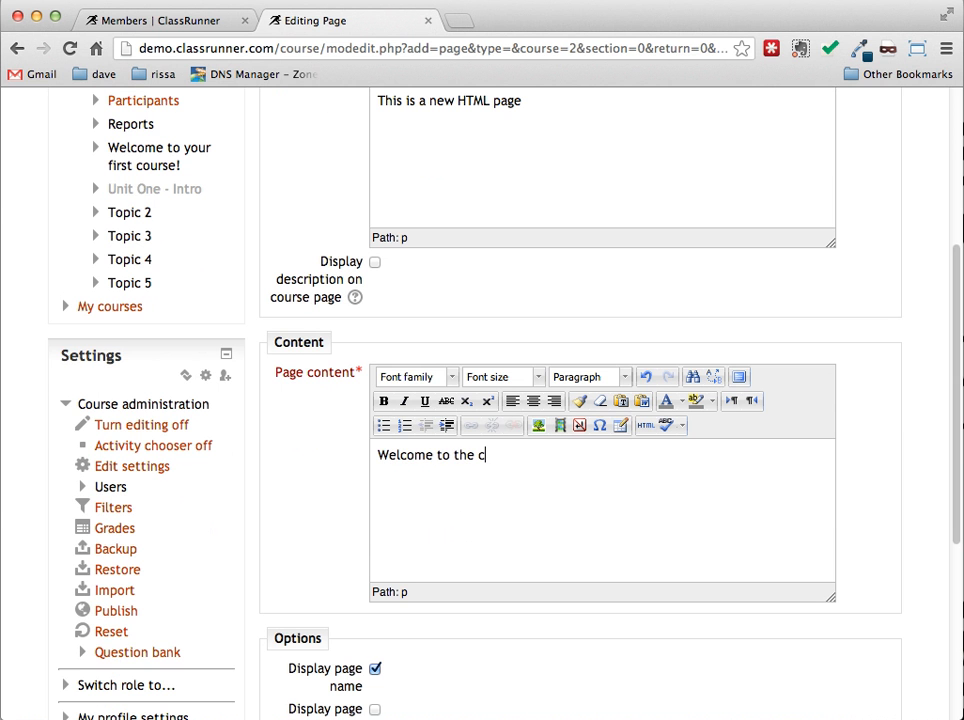
{"action": "type", "text": "ourse. This is "}
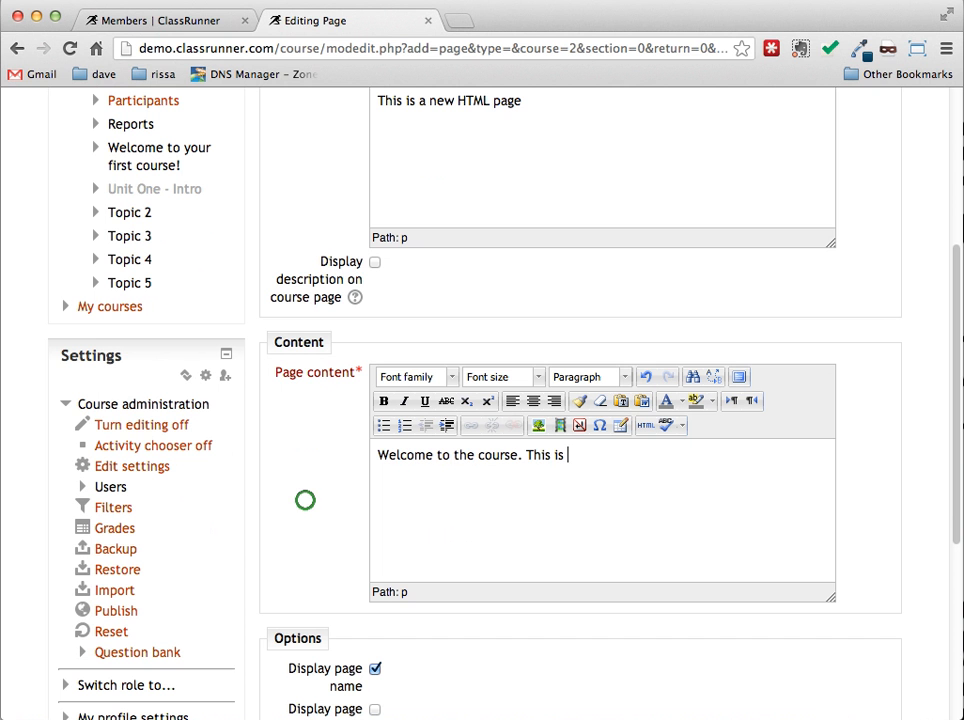
{"action": "type", "text": "some content."}
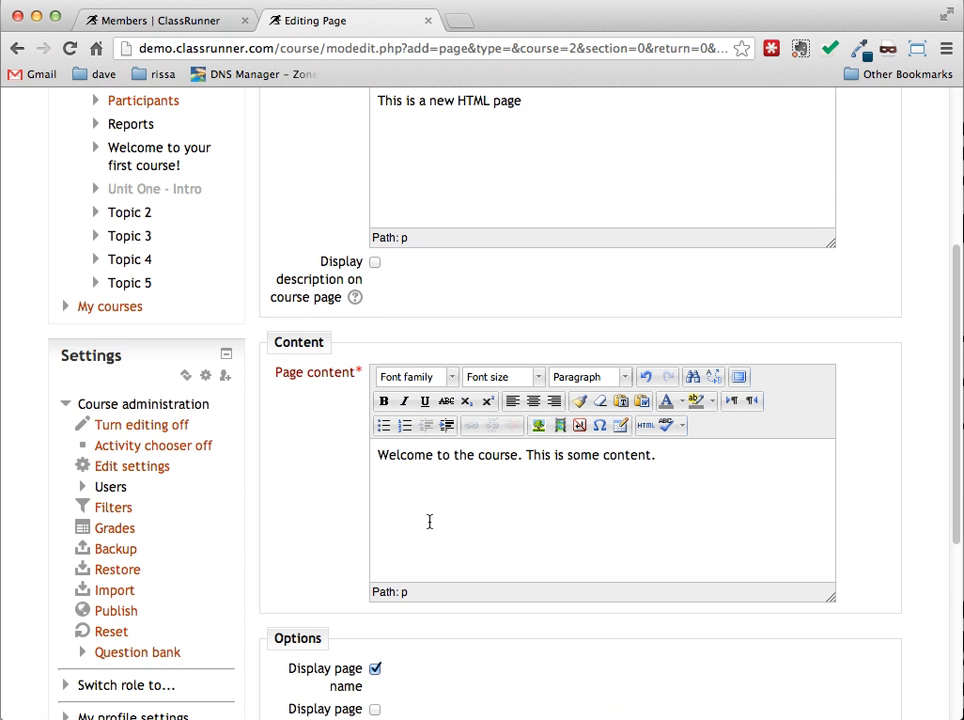
{"action": "scroll", "coordinate": [429, 521], "scroll_direction": "down", "scroll_amount": 3}
{"action": "scroll", "coordinate": [305, 500], "scroll_direction": "down", "scroll_amount": 5}
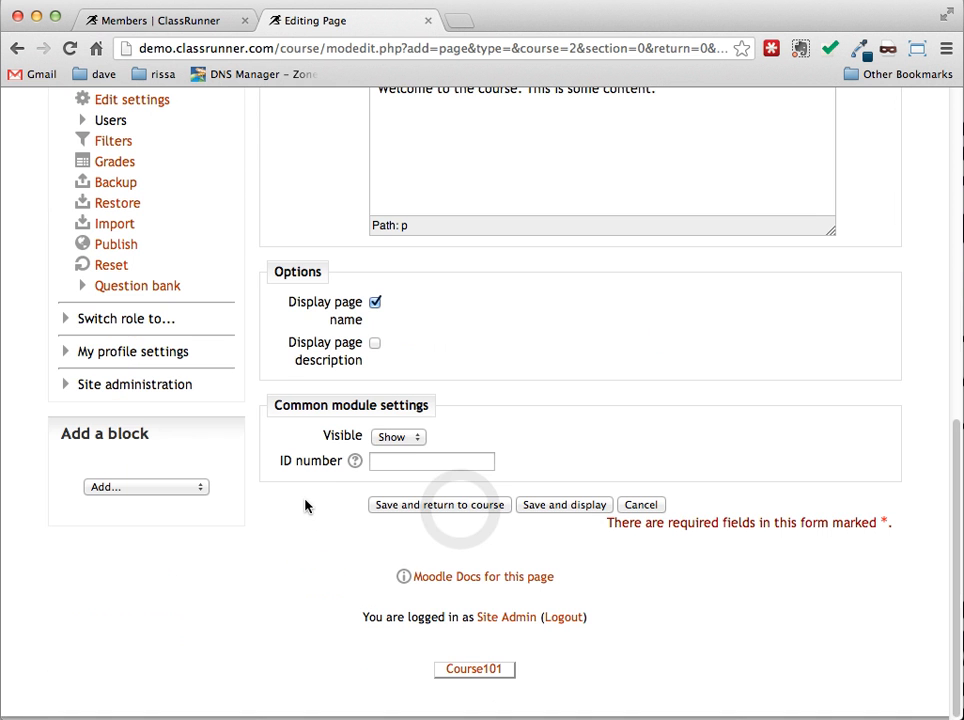
{"action": "left_click", "coordinate": [459, 511]}
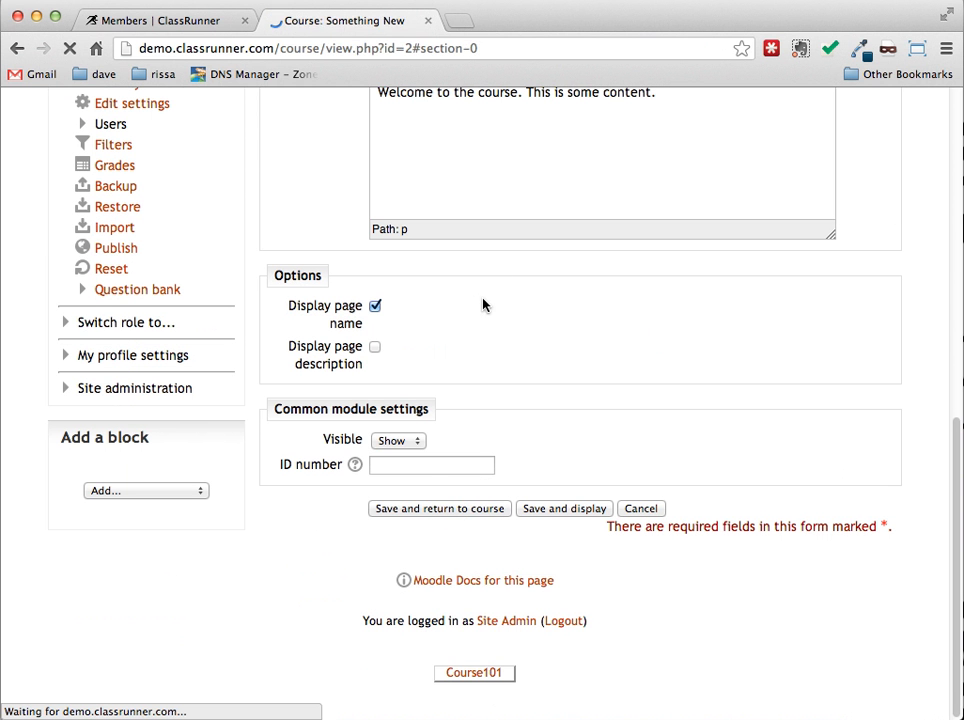
Step: View the New Page resource from the welcome section and return to the Course101 page
{"action": "scroll", "coordinate": [450, 316], "scroll_direction": "up", "scroll_amount": 1}
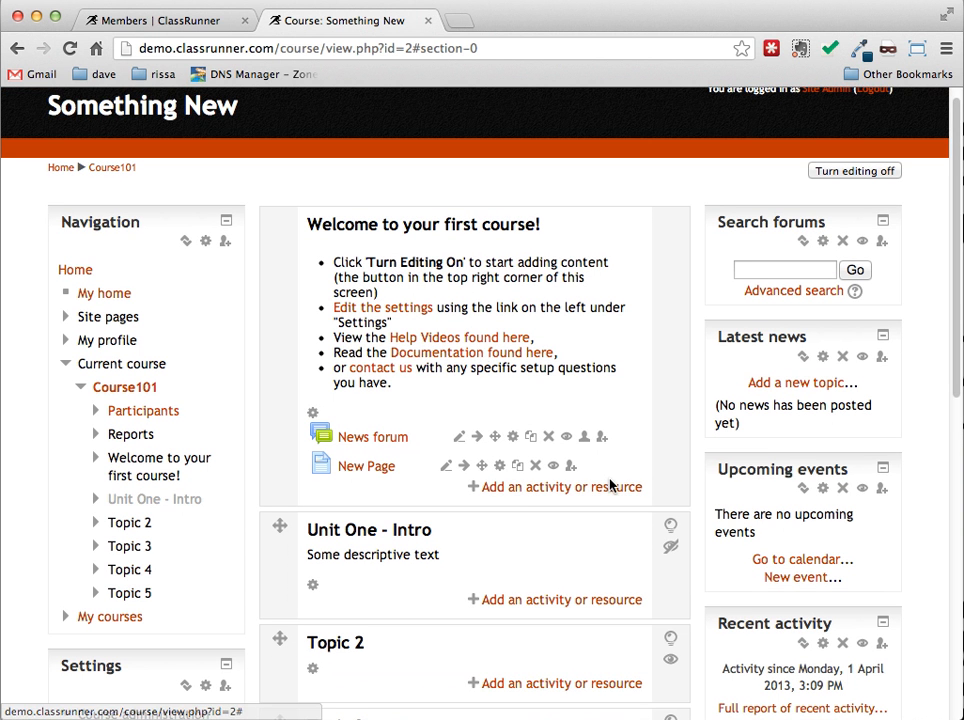
{"action": "left_click", "coordinate": [342, 470]}
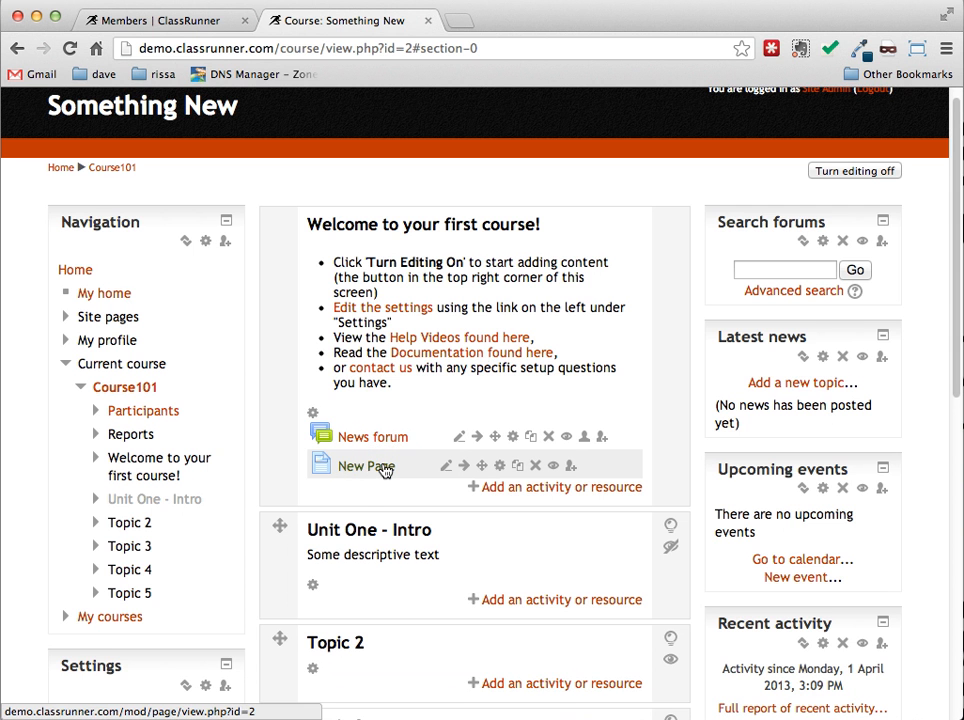
{"action": "left_click", "coordinate": [385, 472]}
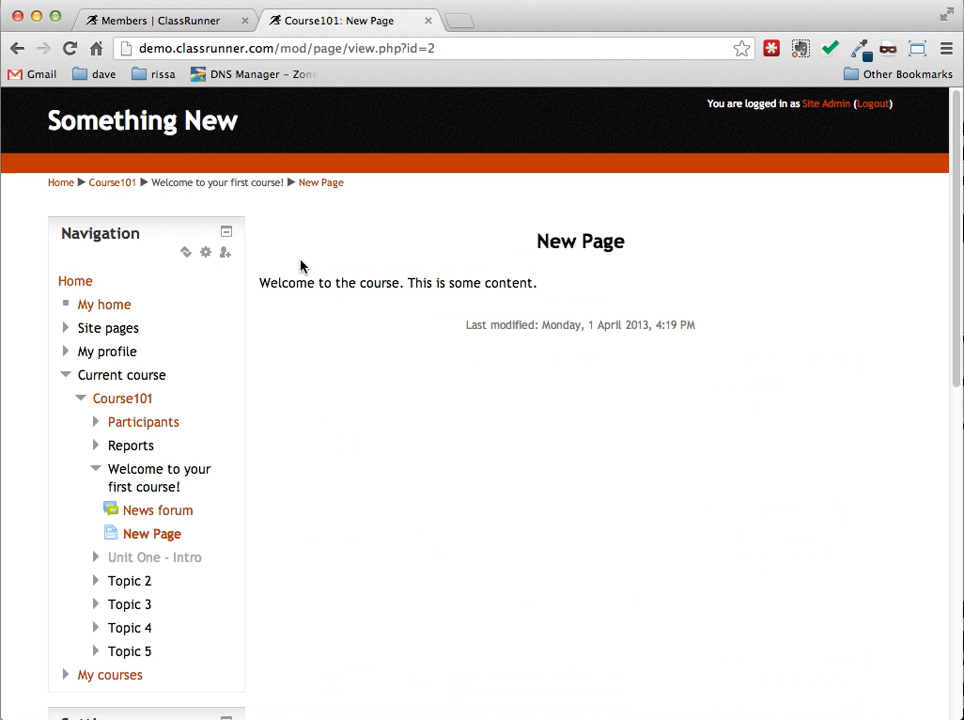
{"action": "left_click", "coordinate": [113, 186]}
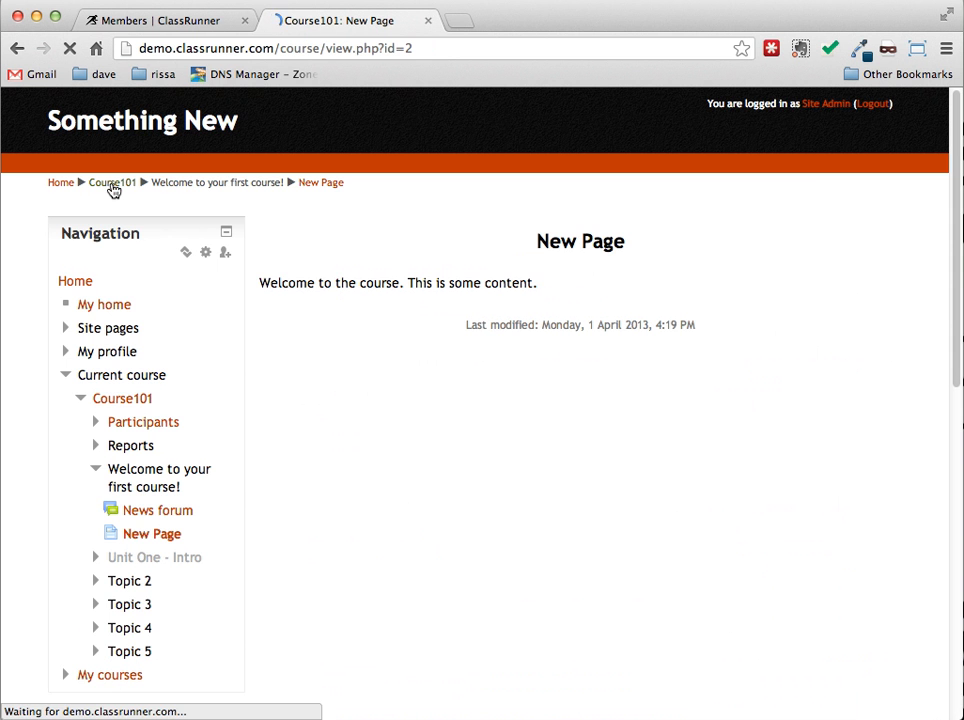